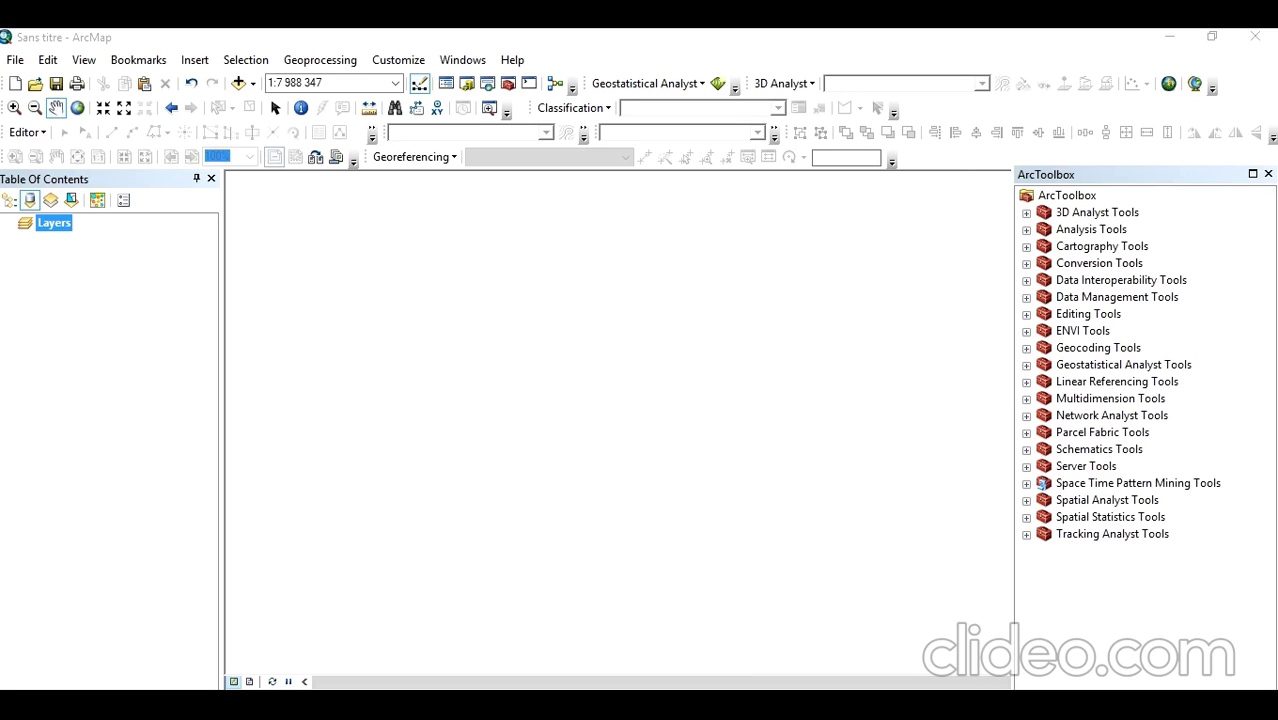
Switch to Excel and try to save COVID-19 par cercles.csv as CSV (séparateur : point-virgule) in the Tutots mapservices folder
{"action": "mouse_move", "coordinate": [799, 715]}
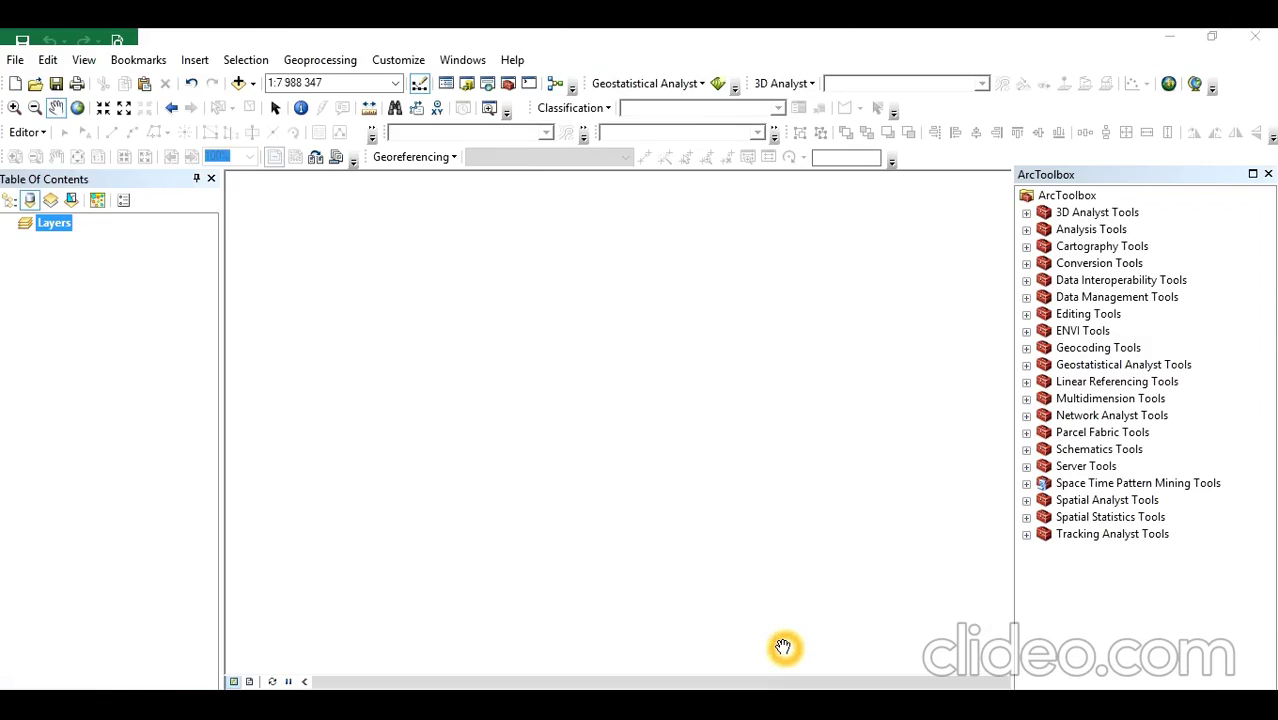
{"action": "left_click", "coordinate": [785, 645]}
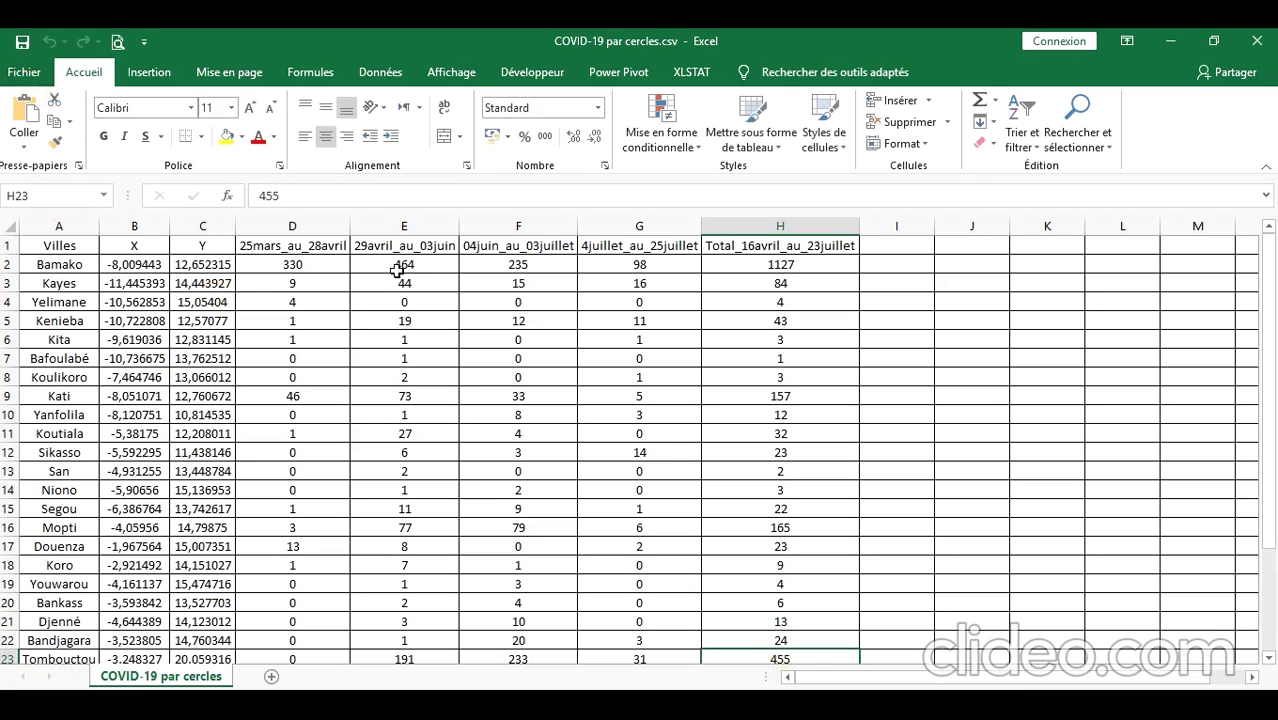
{"action": "left_click", "coordinate": [22, 76]}
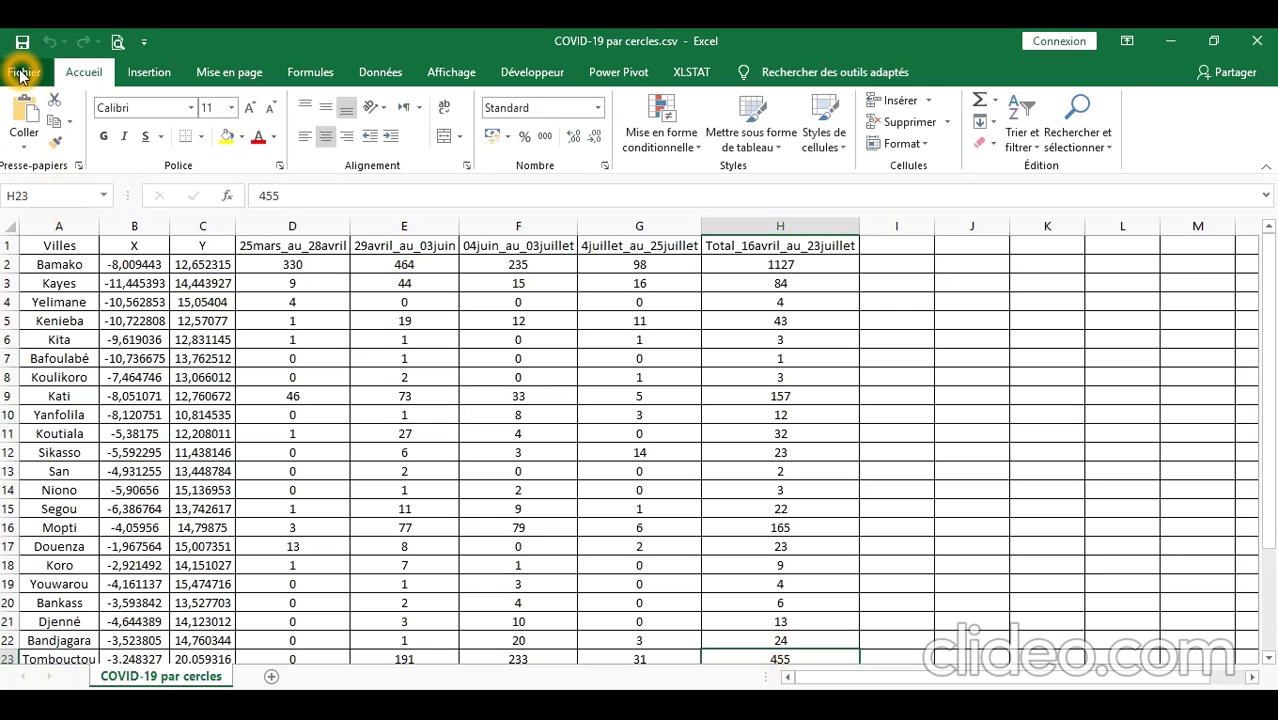
{"action": "left_click", "coordinate": [22, 76]}
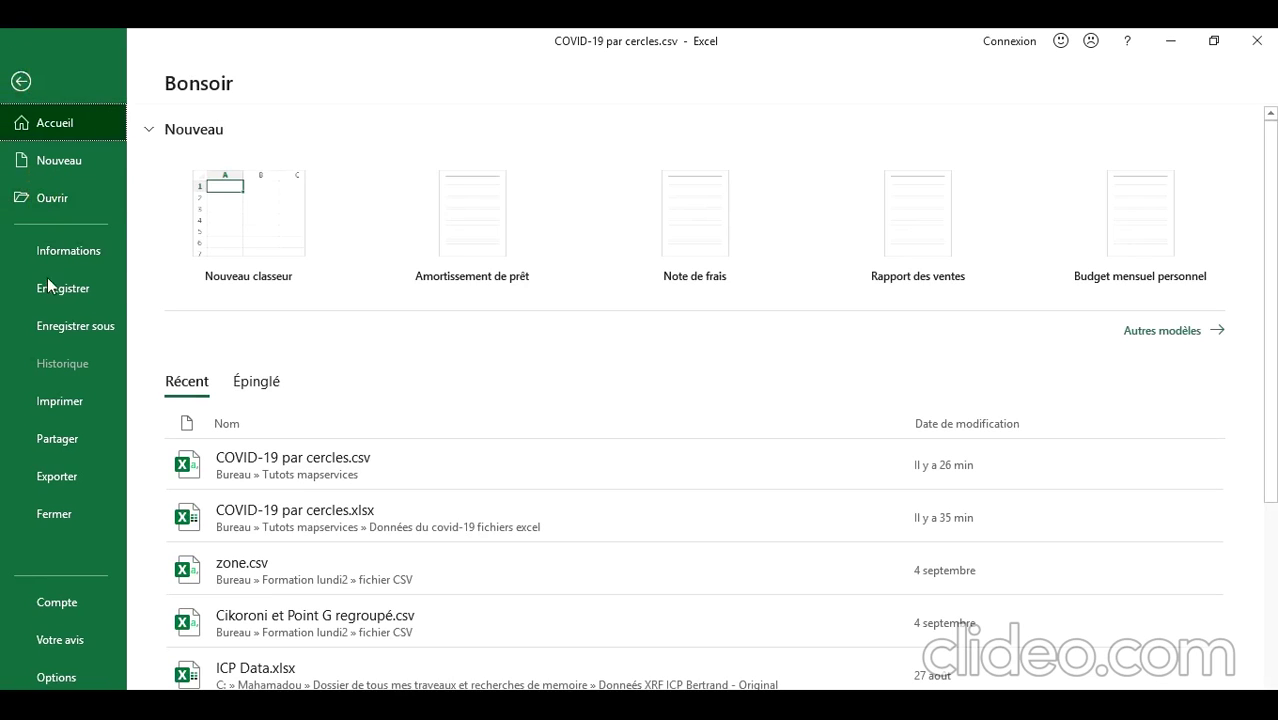
{"action": "left_click", "coordinate": [64, 323]}
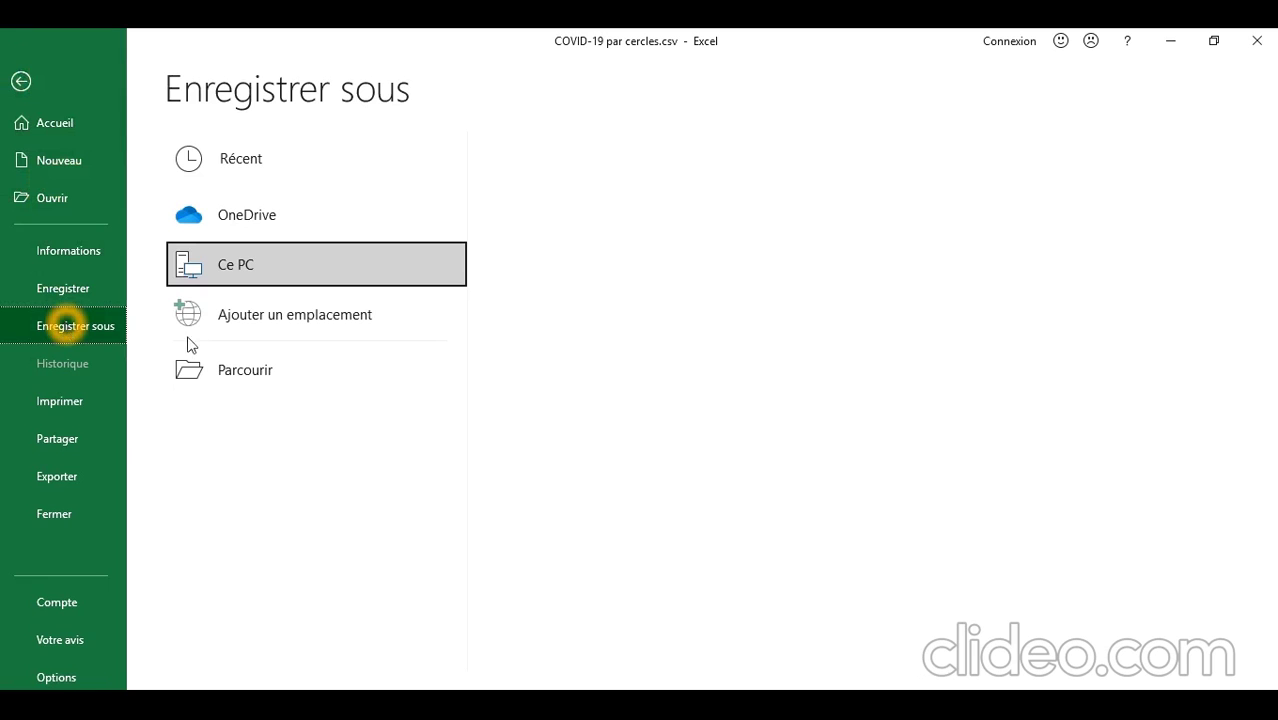
{"action": "left_click", "coordinate": [606, 248]}
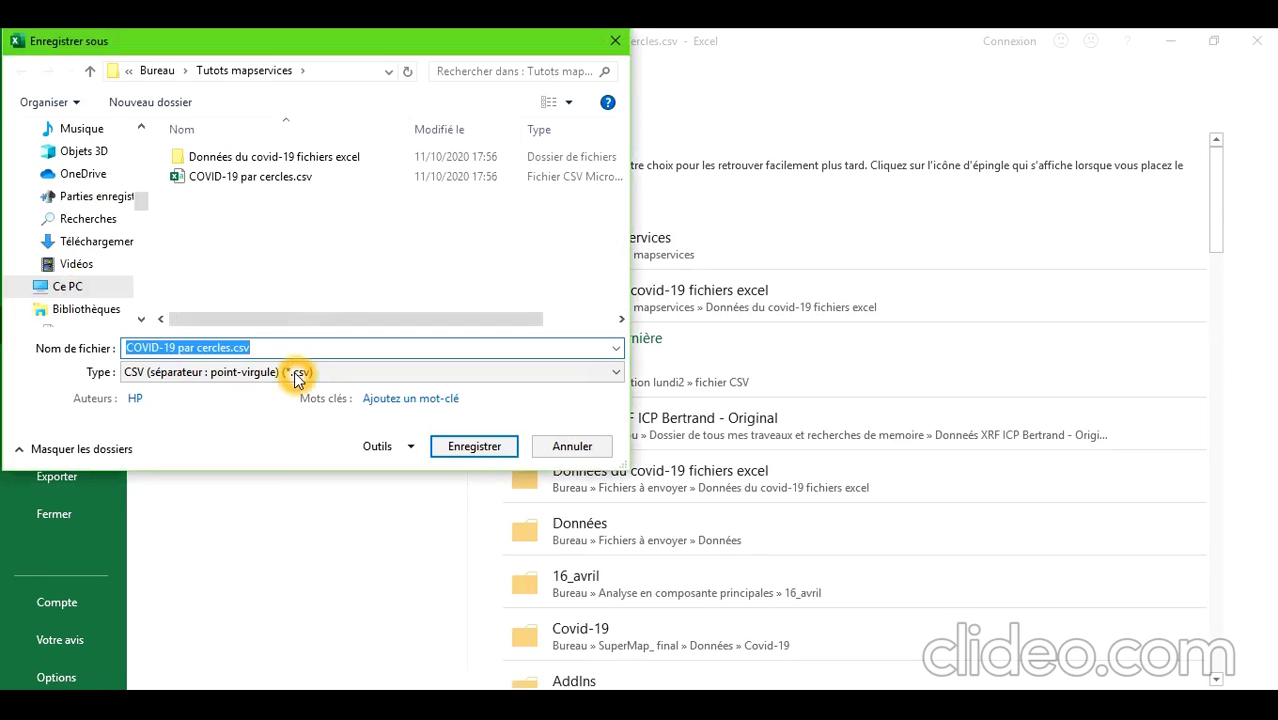
{"action": "left_click", "coordinate": [288, 372]}
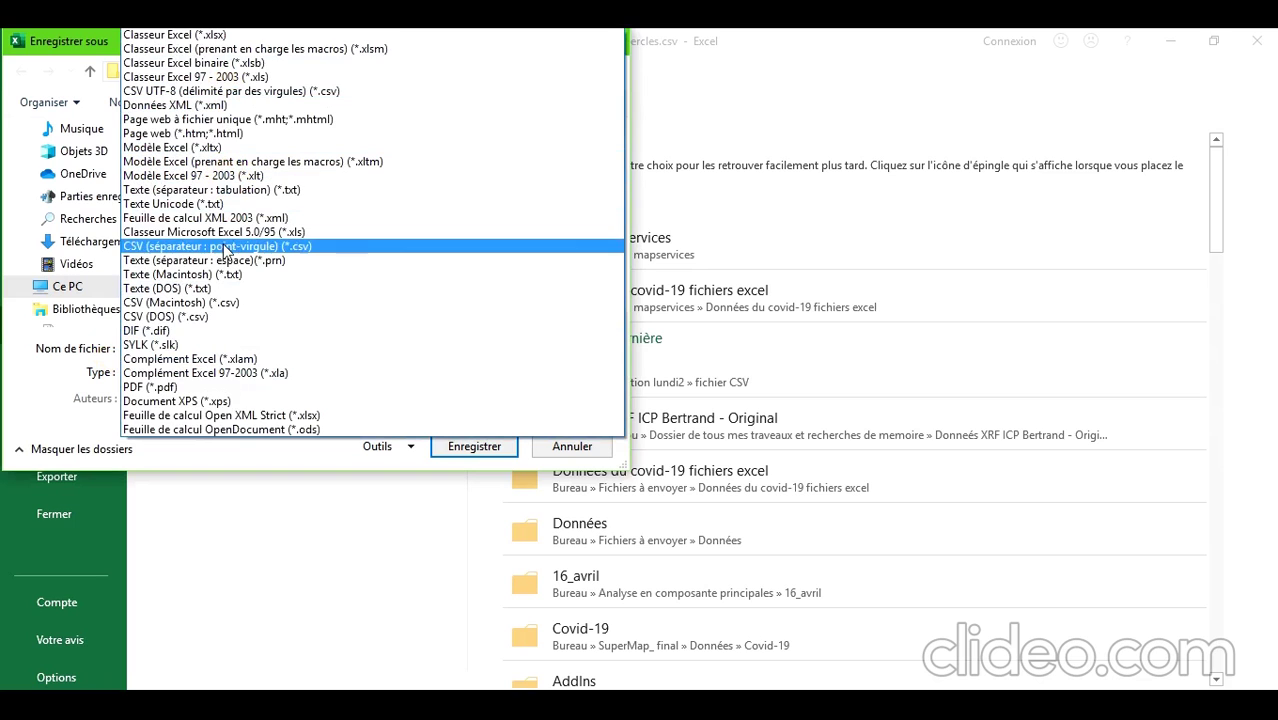
{"action": "left_click", "coordinate": [296, 250]}
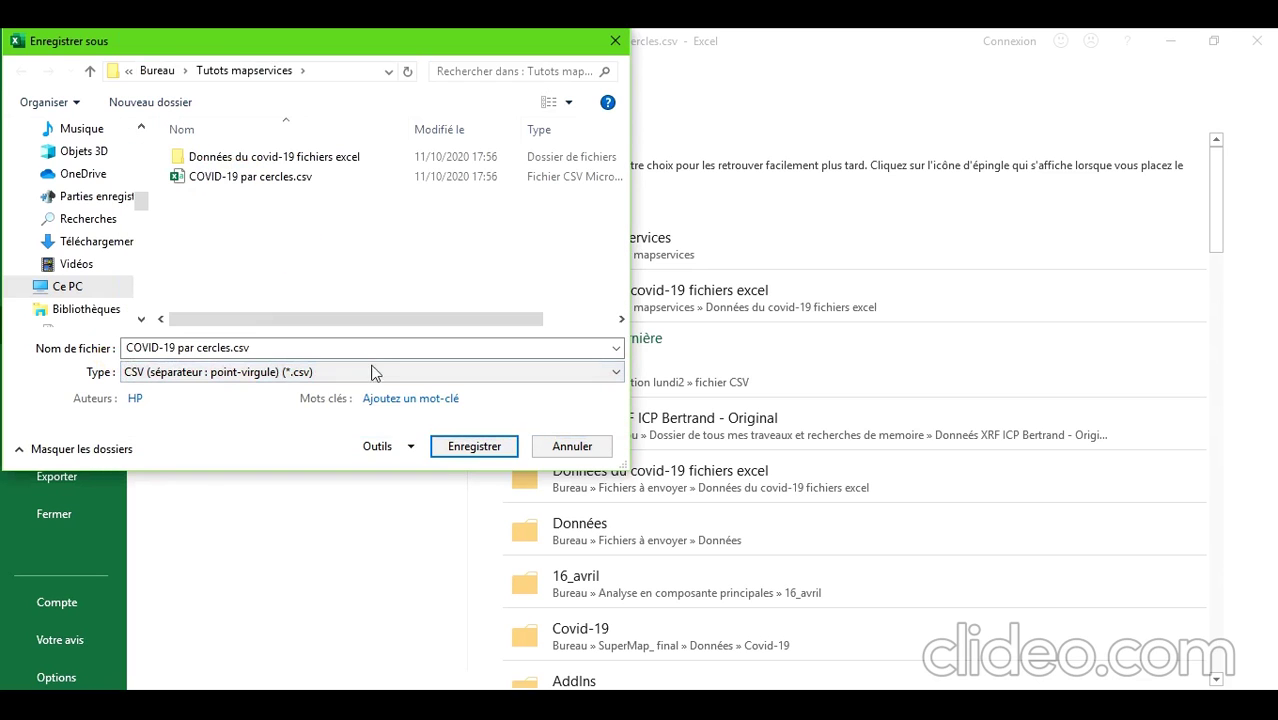
{"action": "left_click", "coordinate": [468, 450]}
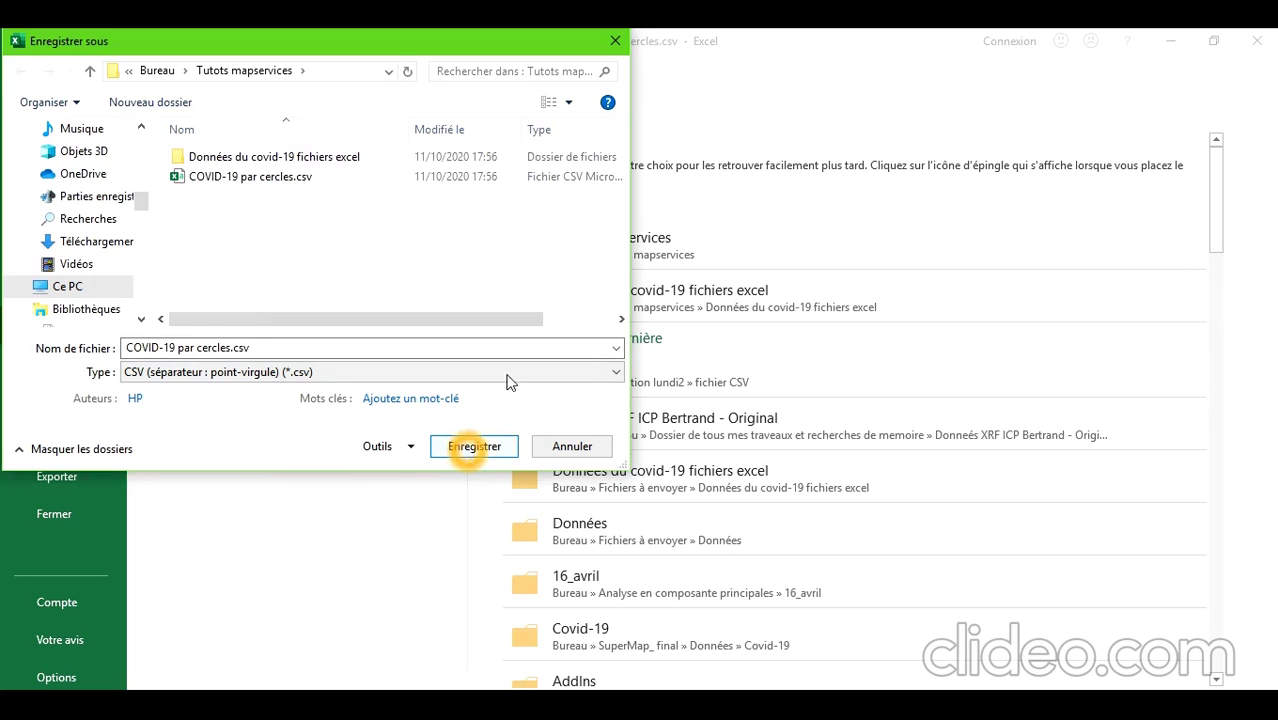
{"action": "left_click", "coordinate": [612, 45]}
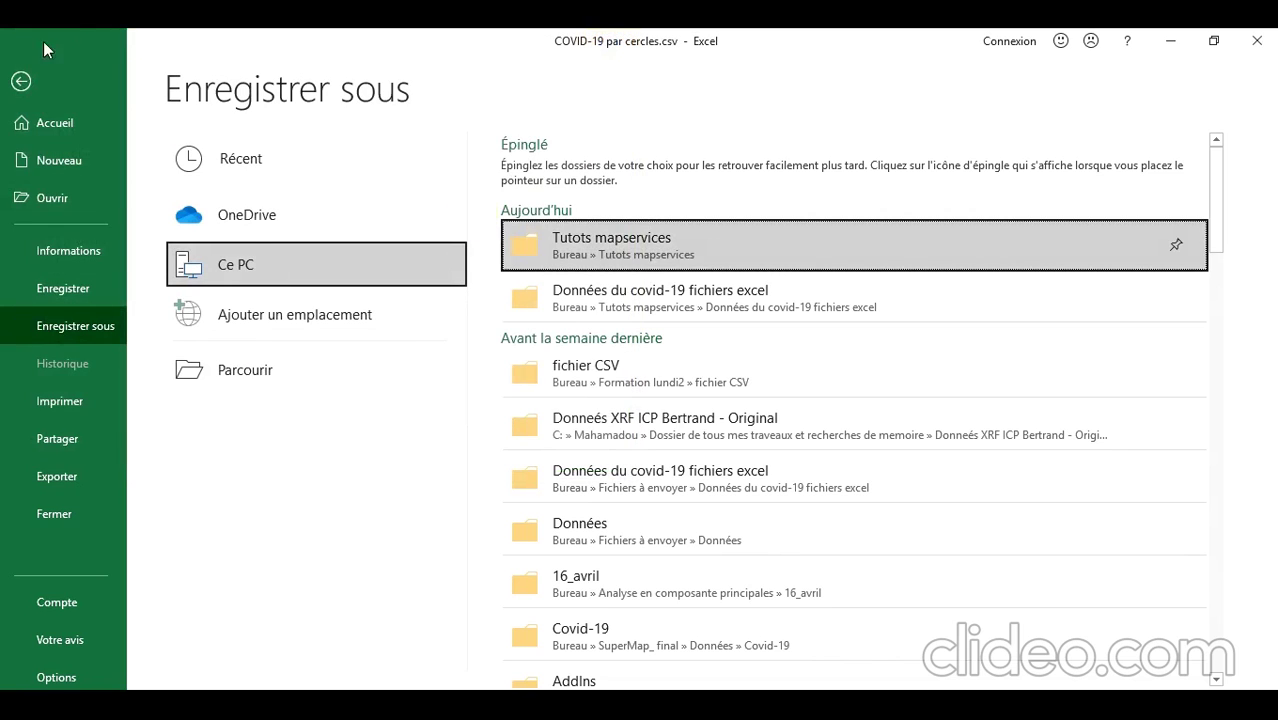
{"action": "left_click", "coordinate": [21, 82]}
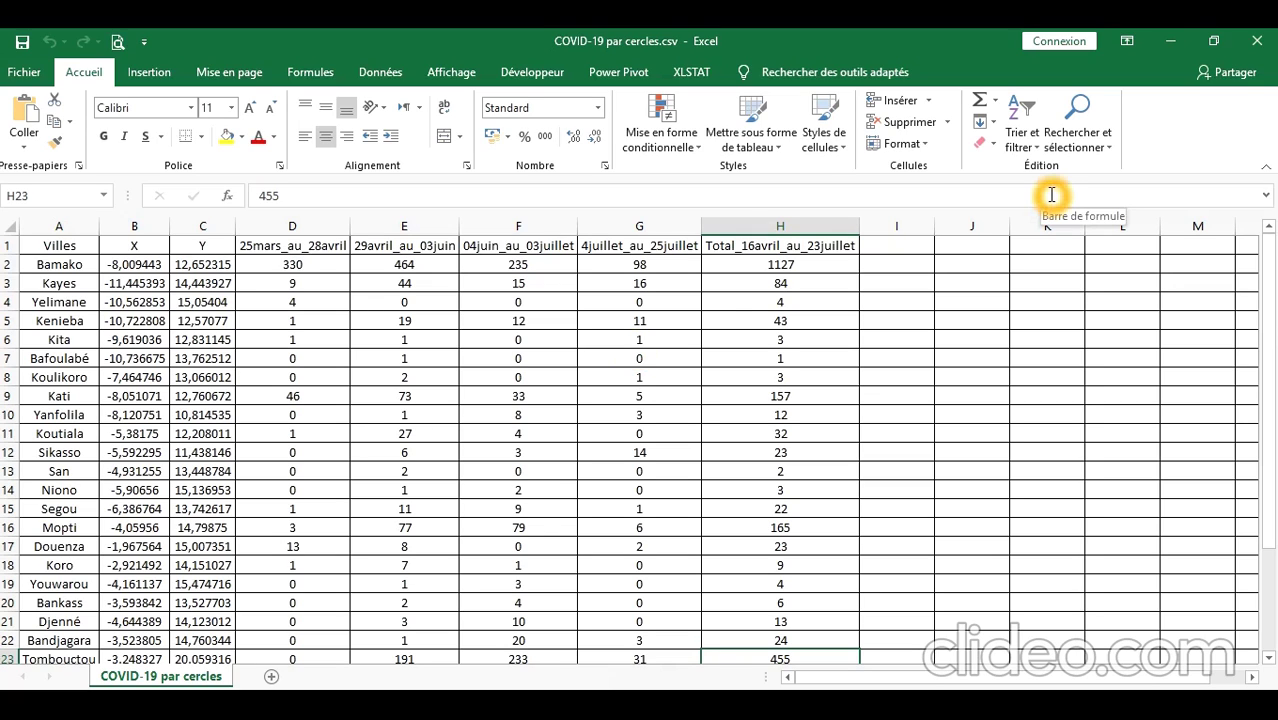
Return to ArcMap and add the table COVID-19 par cercles.csv from the Tutots mapservices folder to the map
{"action": "left_click", "coordinate": [1168, 41]}
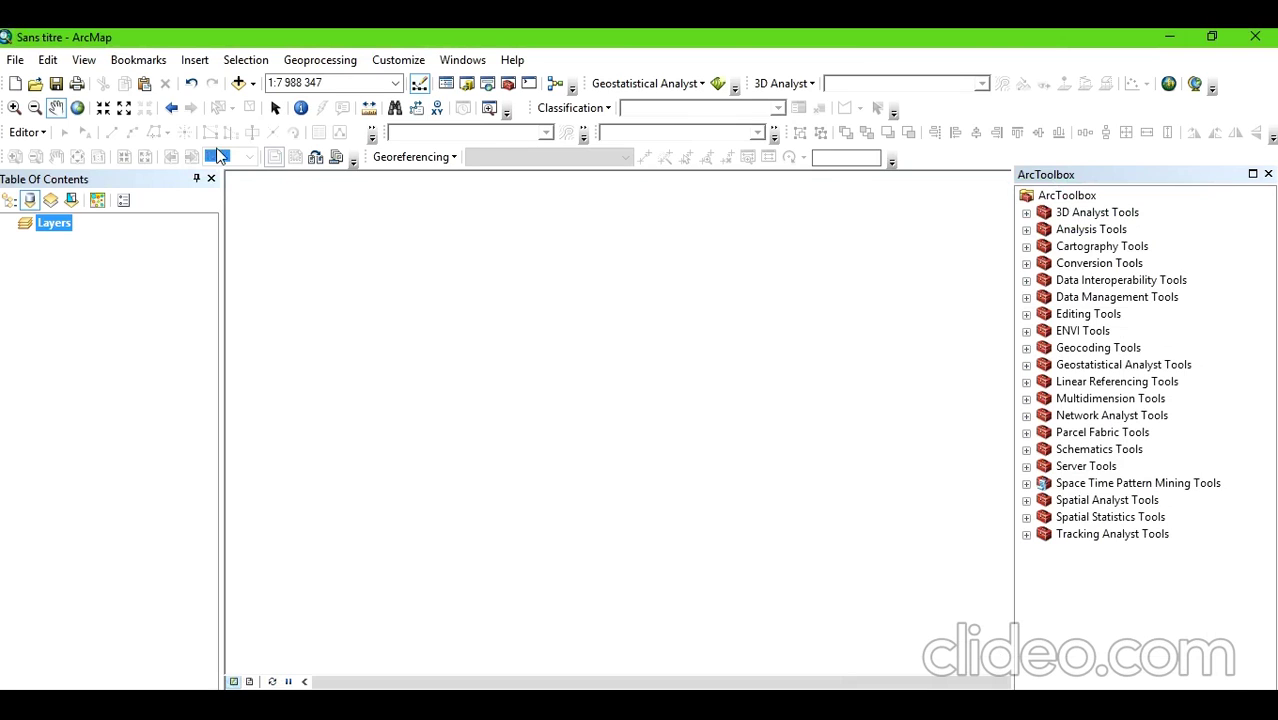
{"action": "left_click", "coordinate": [262, 136]}
{"action": "left_click", "coordinate": [239, 85]}
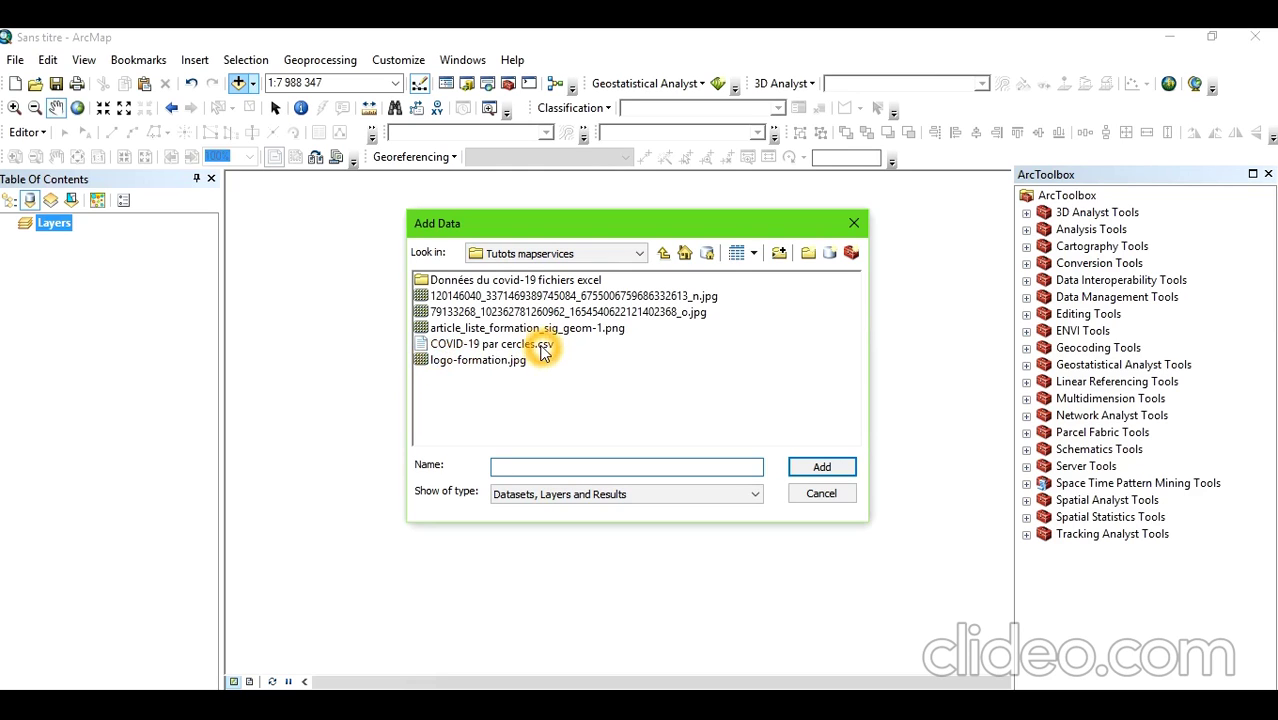
{"action": "left_click", "coordinate": [508, 344]}
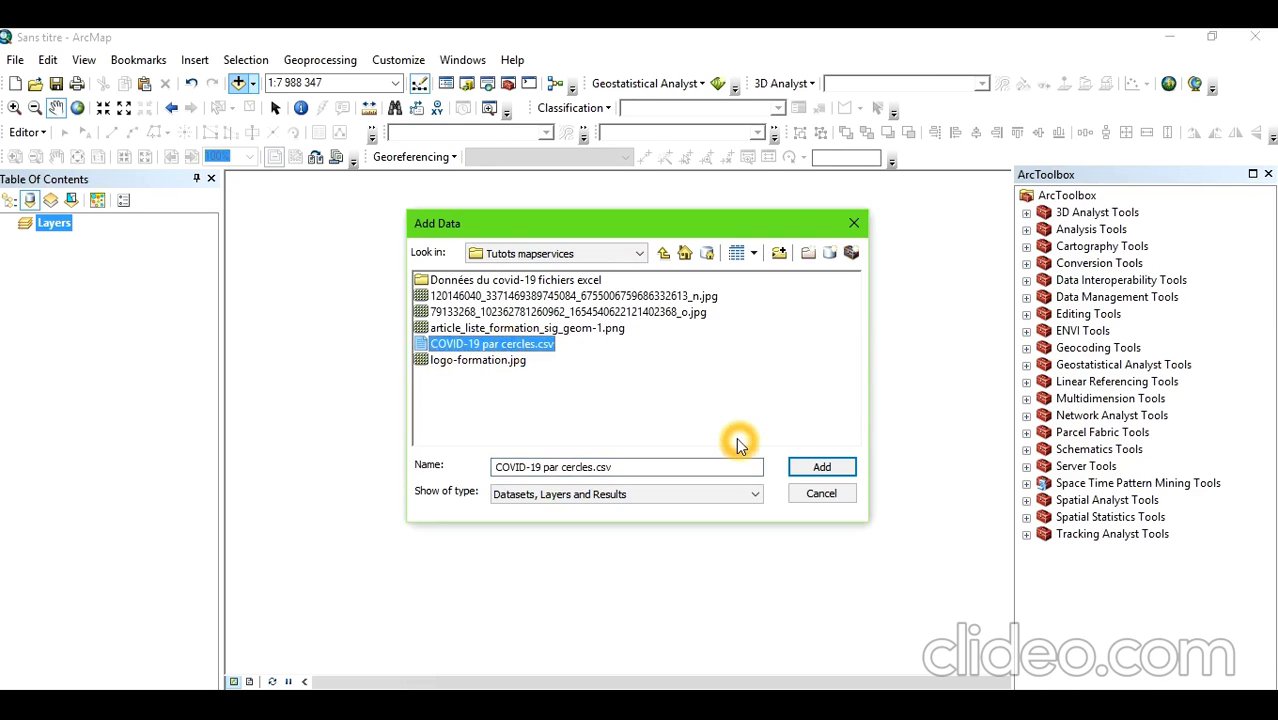
{"action": "left_click", "coordinate": [821, 467]}
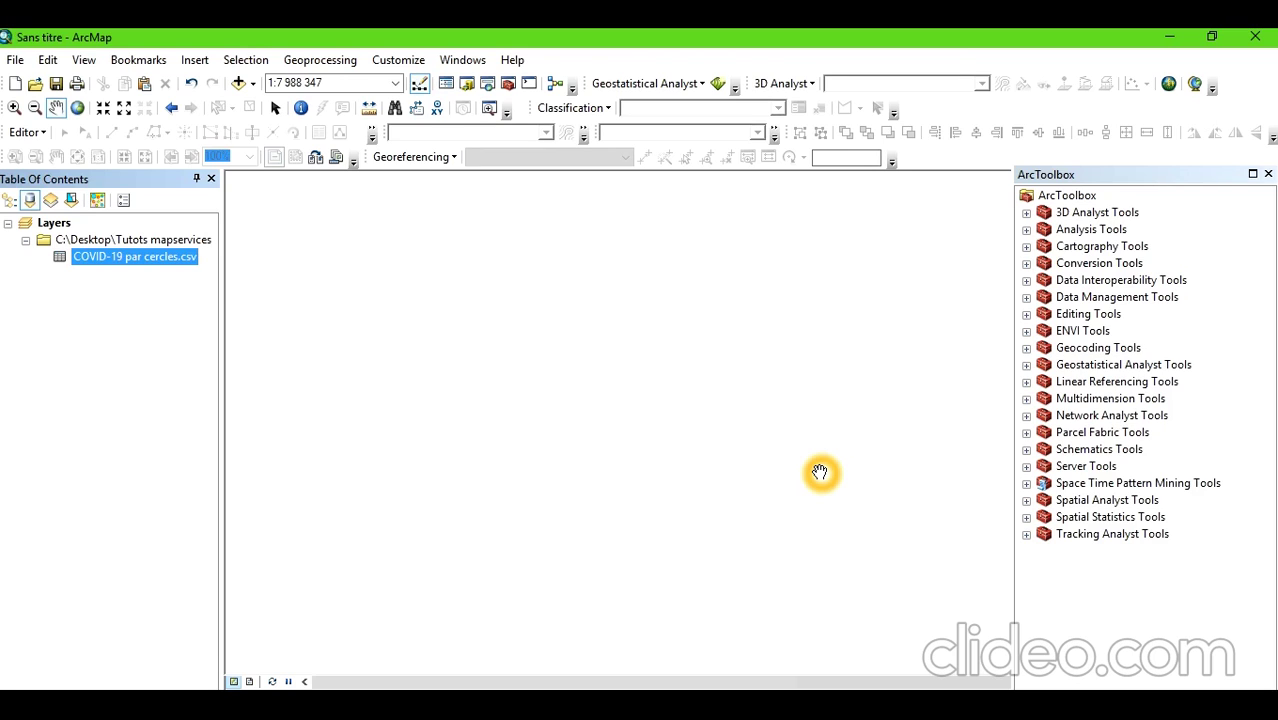
Start Display XY Data for the COVID-19 par cercles.csv table, with X as the X field and Y as the Y field
{"action": "right_click", "coordinate": [156, 260]}
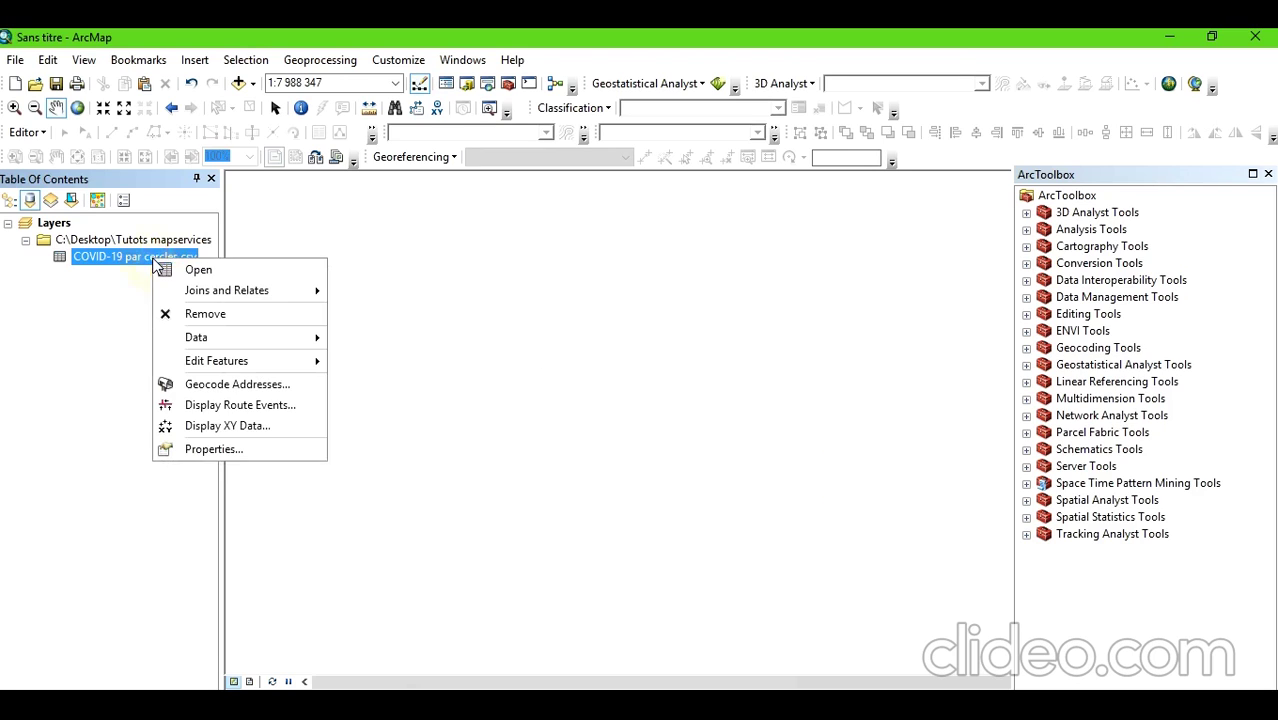
{"action": "left_click", "coordinate": [198, 430]}
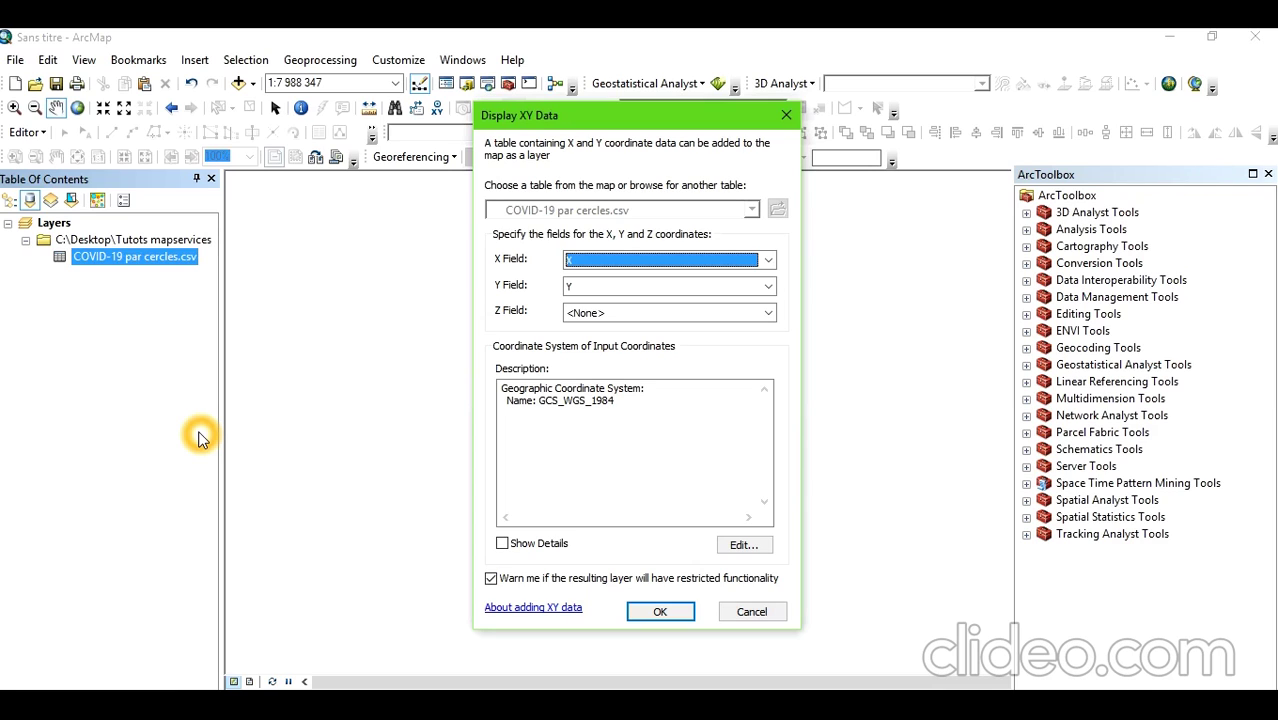
{"action": "left_click", "coordinate": [631, 261]}
{"action": "left_click", "coordinate": [598, 279]}
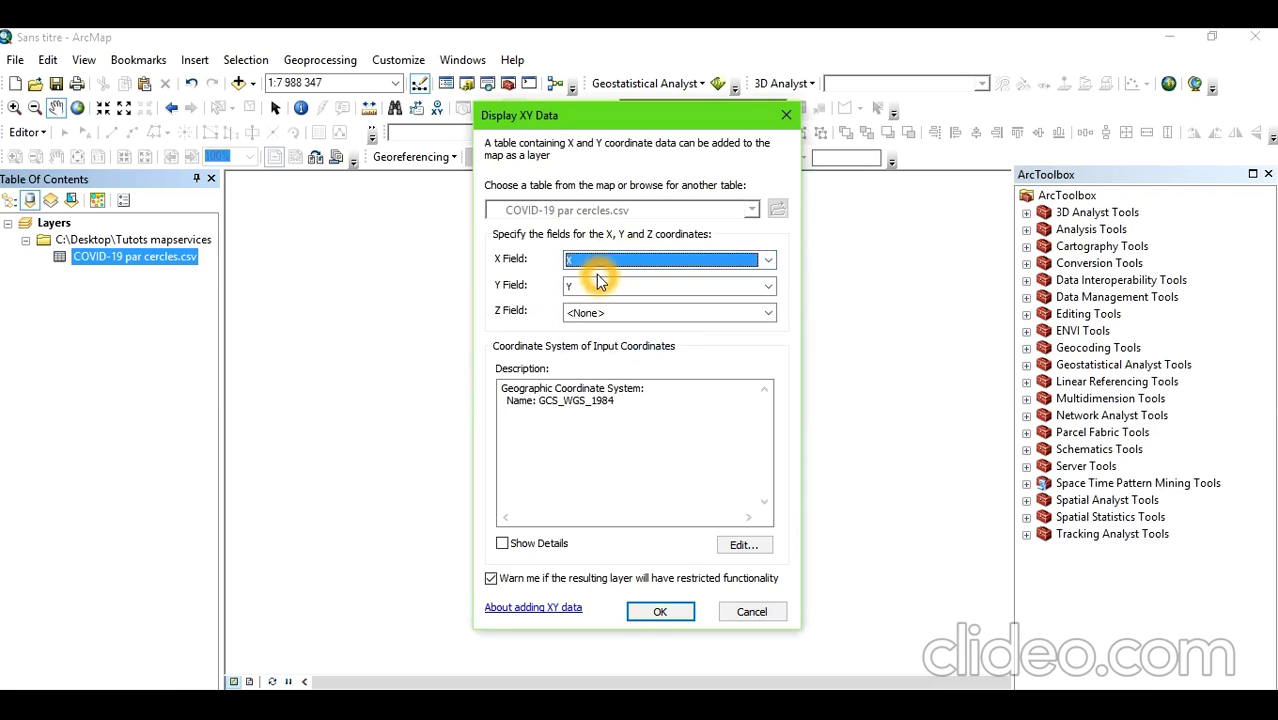
{"action": "left_click", "coordinate": [645, 297]}
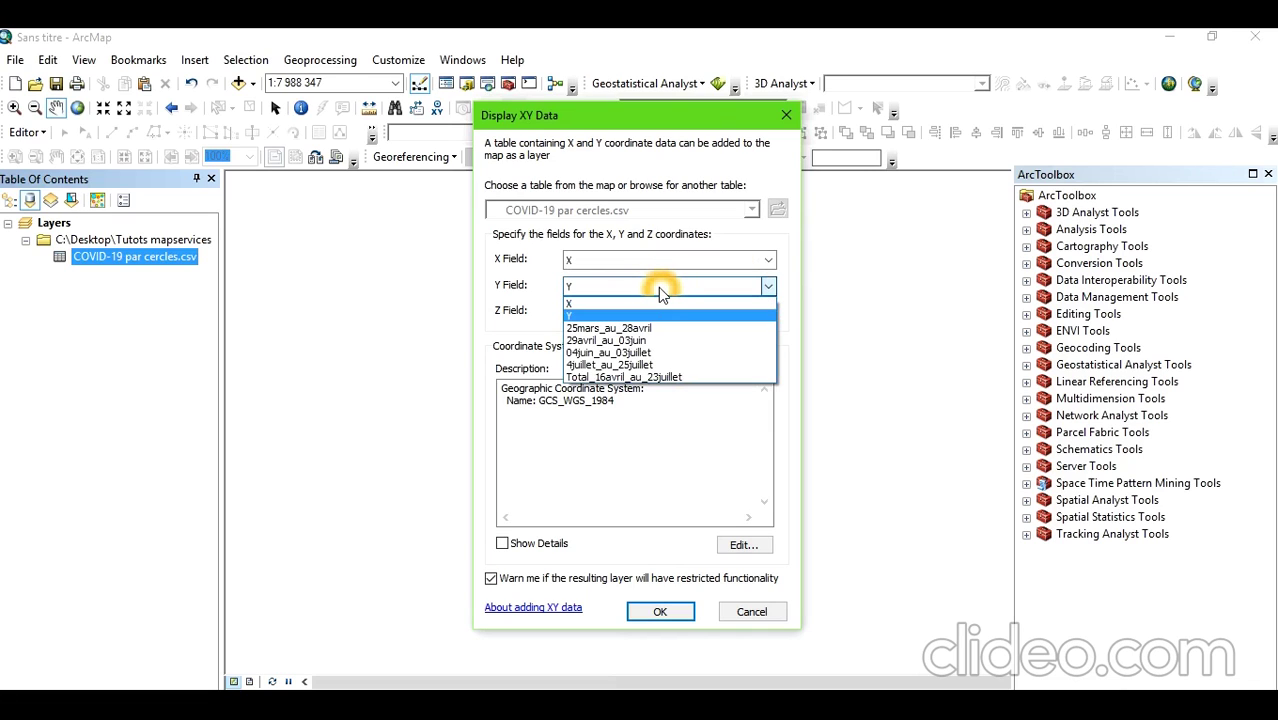
{"action": "left_click", "coordinate": [588, 316]}
{"action": "left_click", "coordinate": [589, 316]}
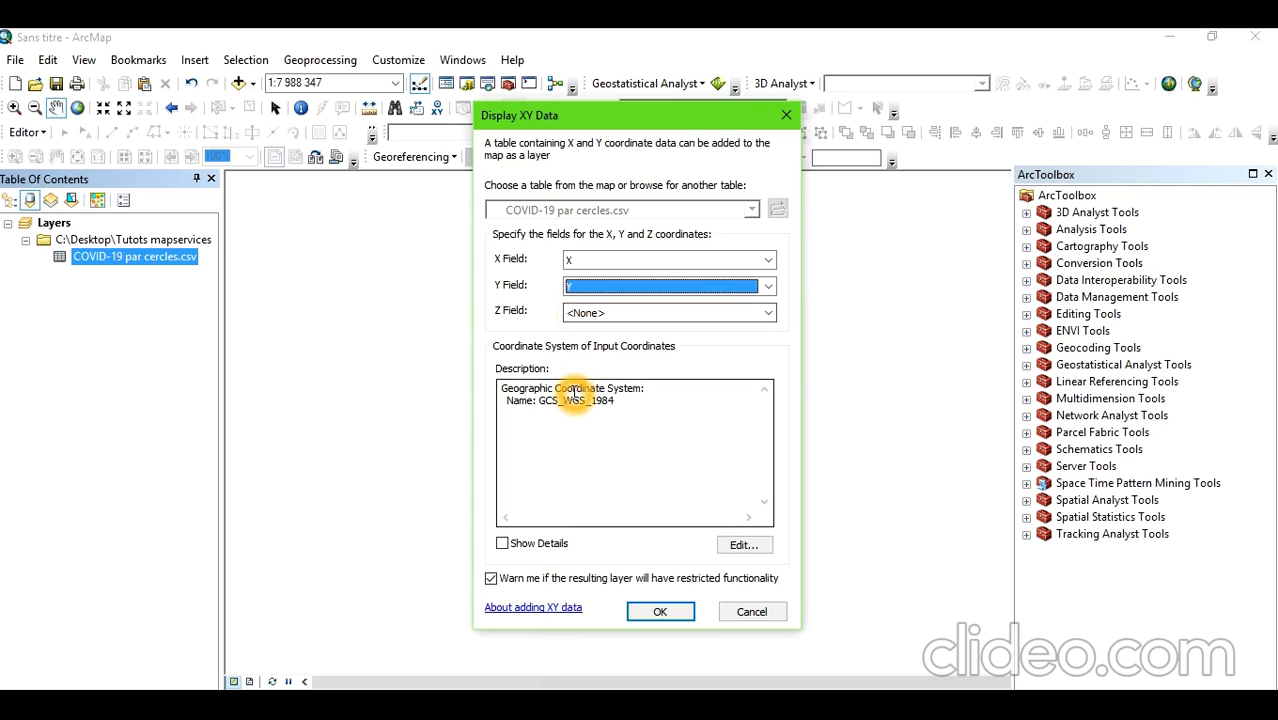
Edit the input coordinate system and expand the World folder within Geographic Coordinate Systems
{"action": "left_click", "coordinate": [740, 545]}
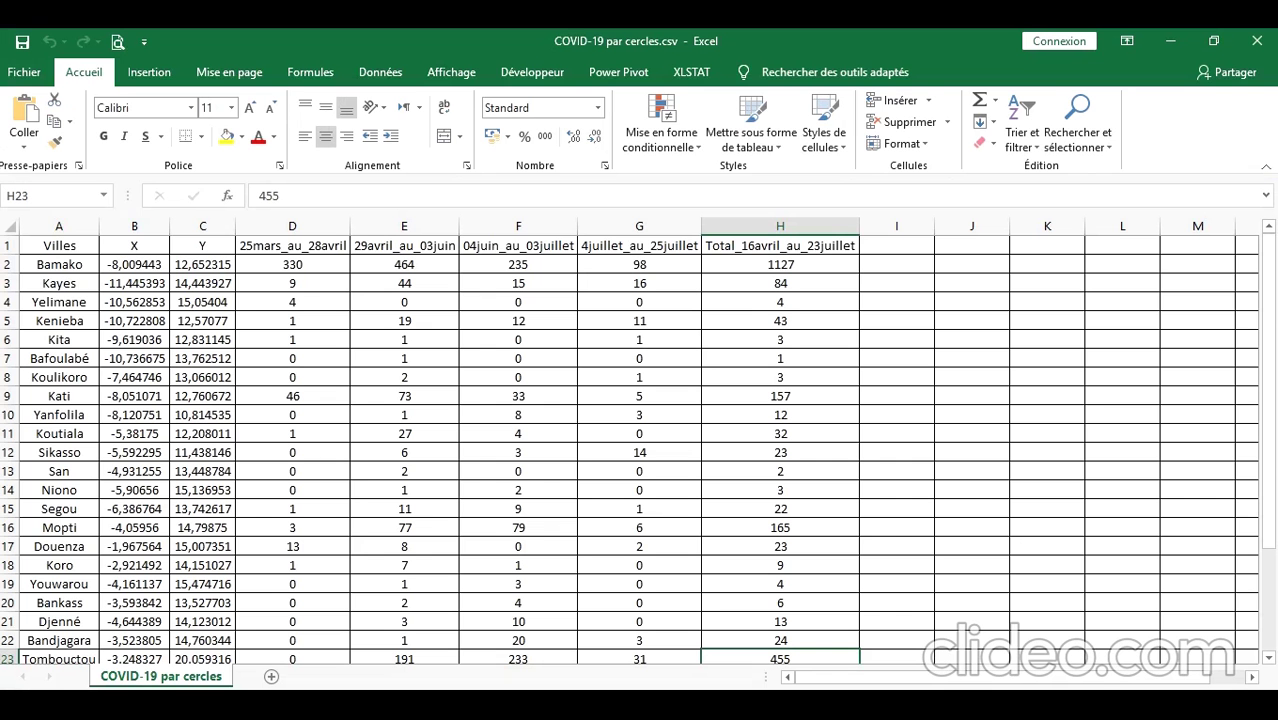
{"action": "left_click", "coordinate": [210, 364]}
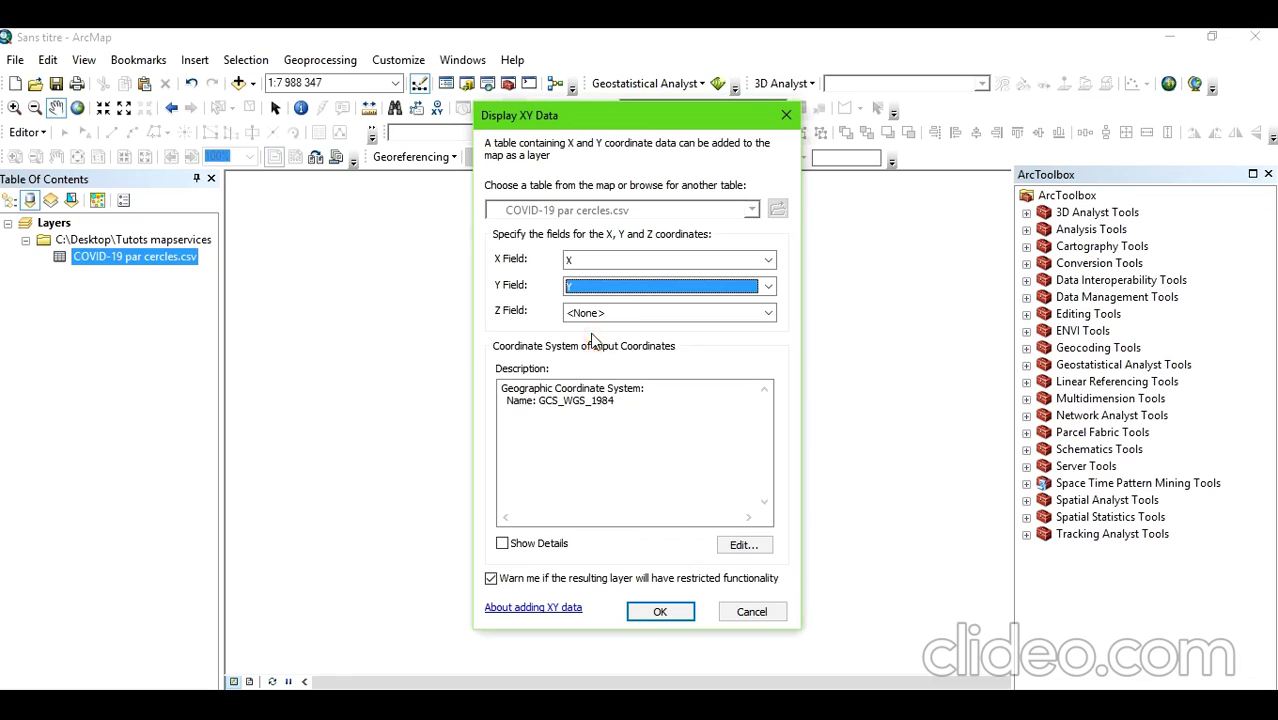
{"action": "left_click", "coordinate": [746, 545]}
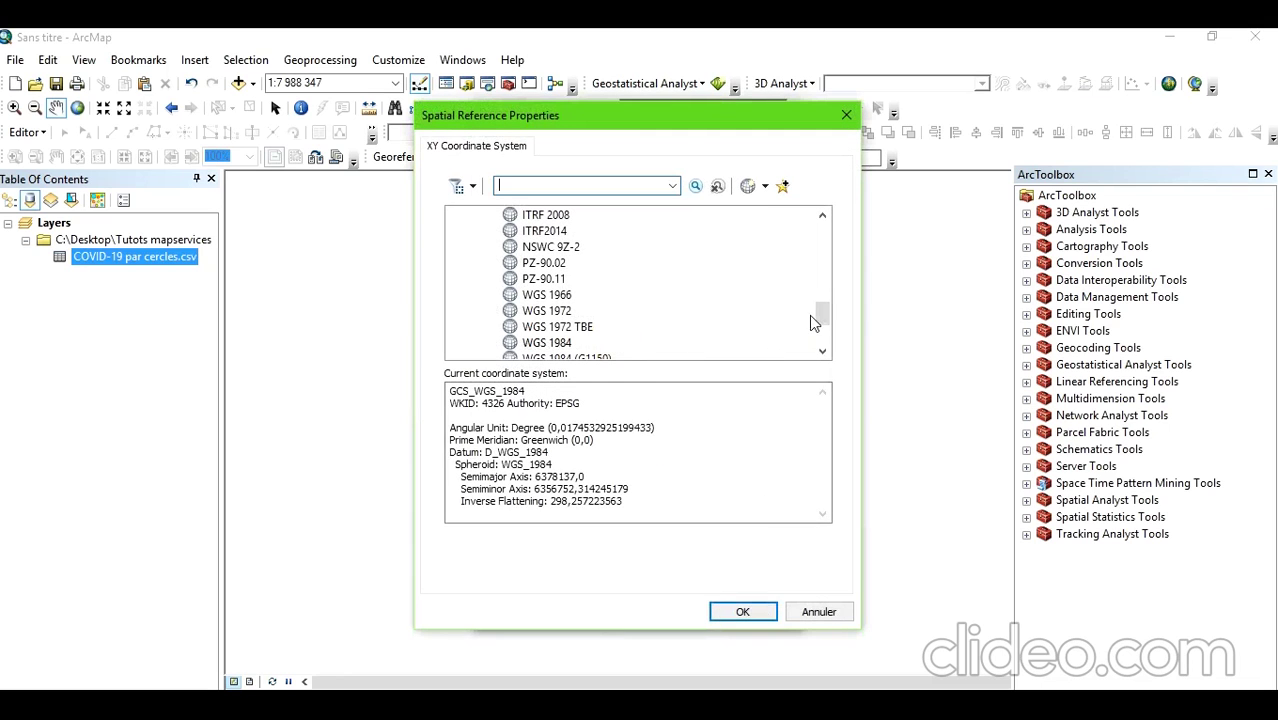
{"action": "left_click_drag", "start_coordinate": [822, 308], "coordinate": [819, 194]}
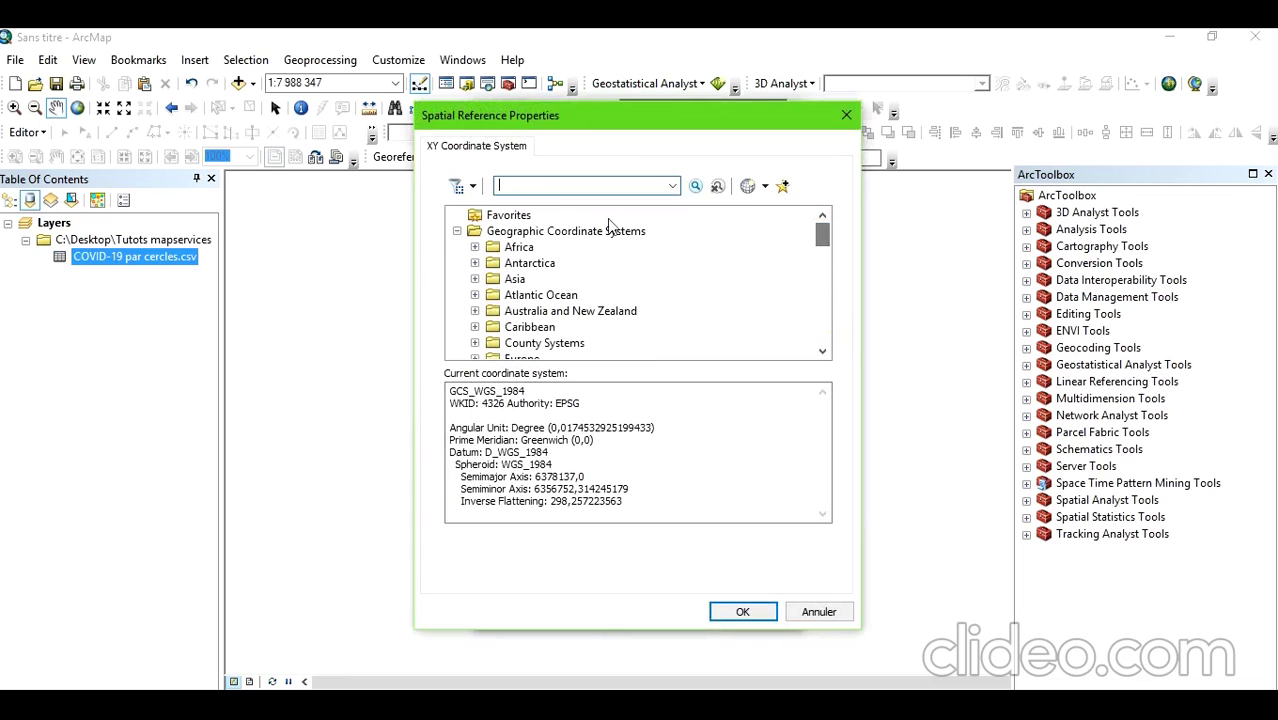
{"action": "left_click", "coordinate": [457, 231]}
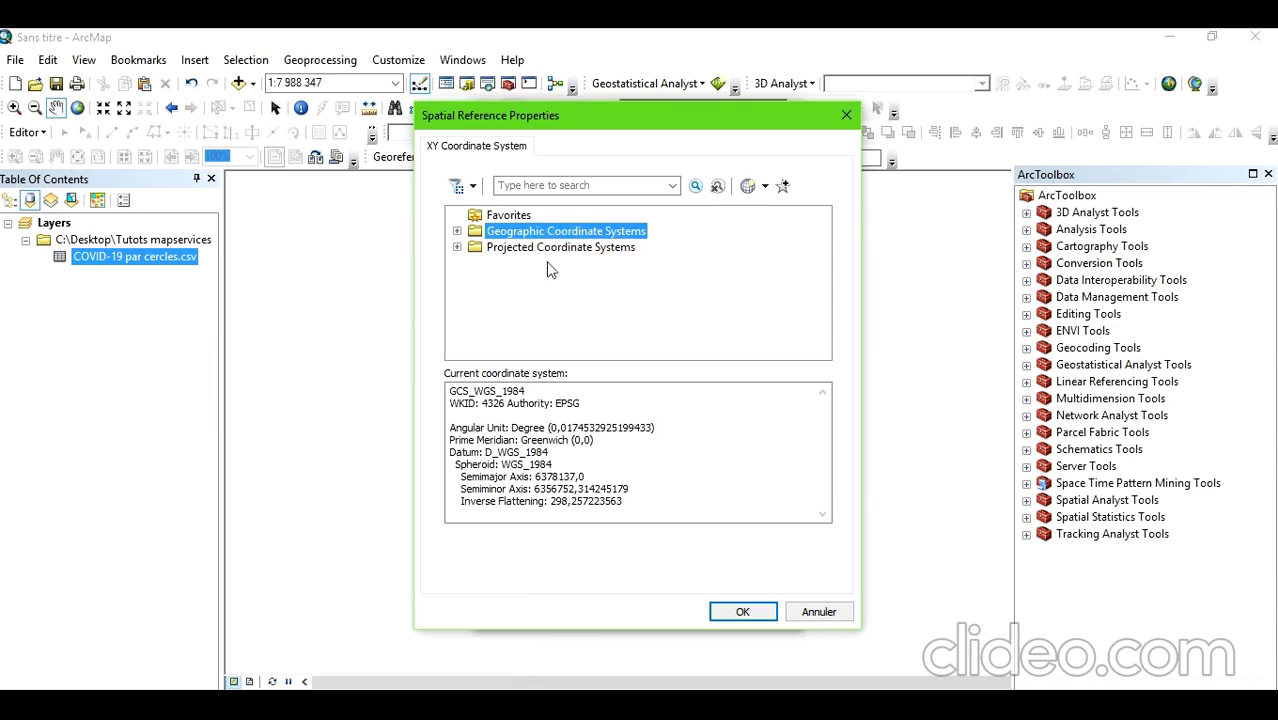
{"action": "double_click", "coordinate": [556, 231]}
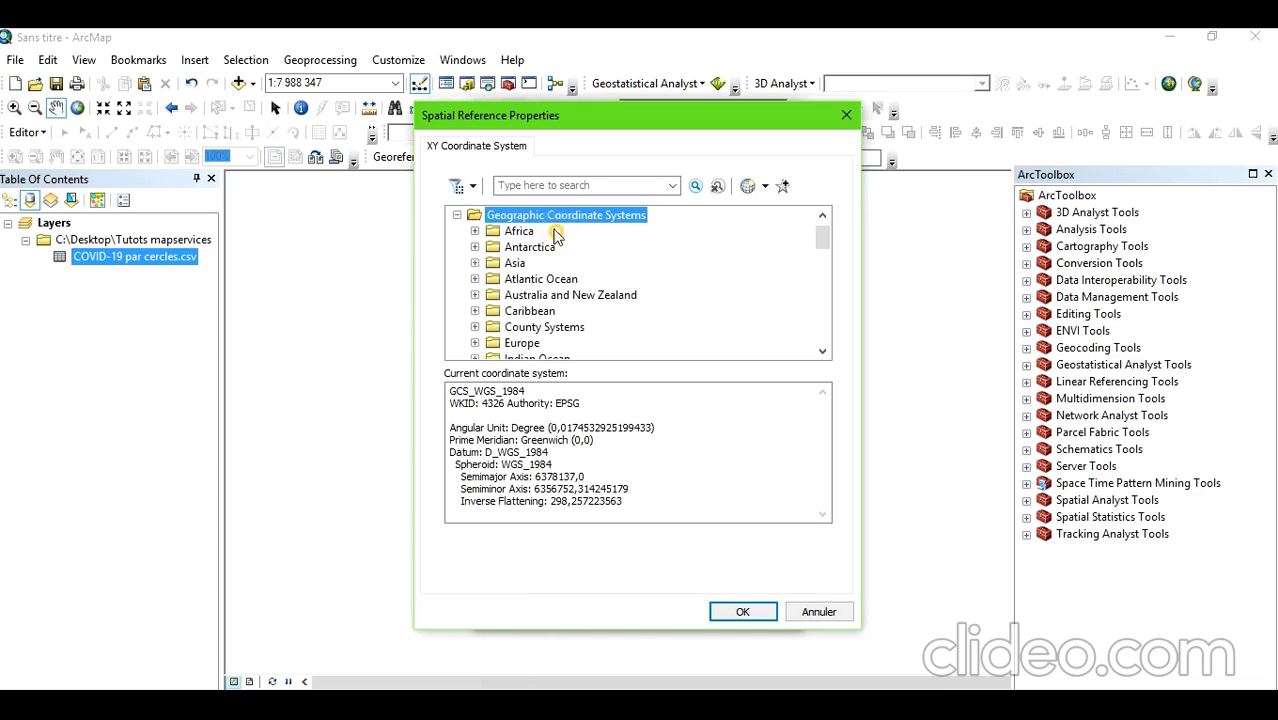
{"action": "left_click", "coordinate": [820, 235]}
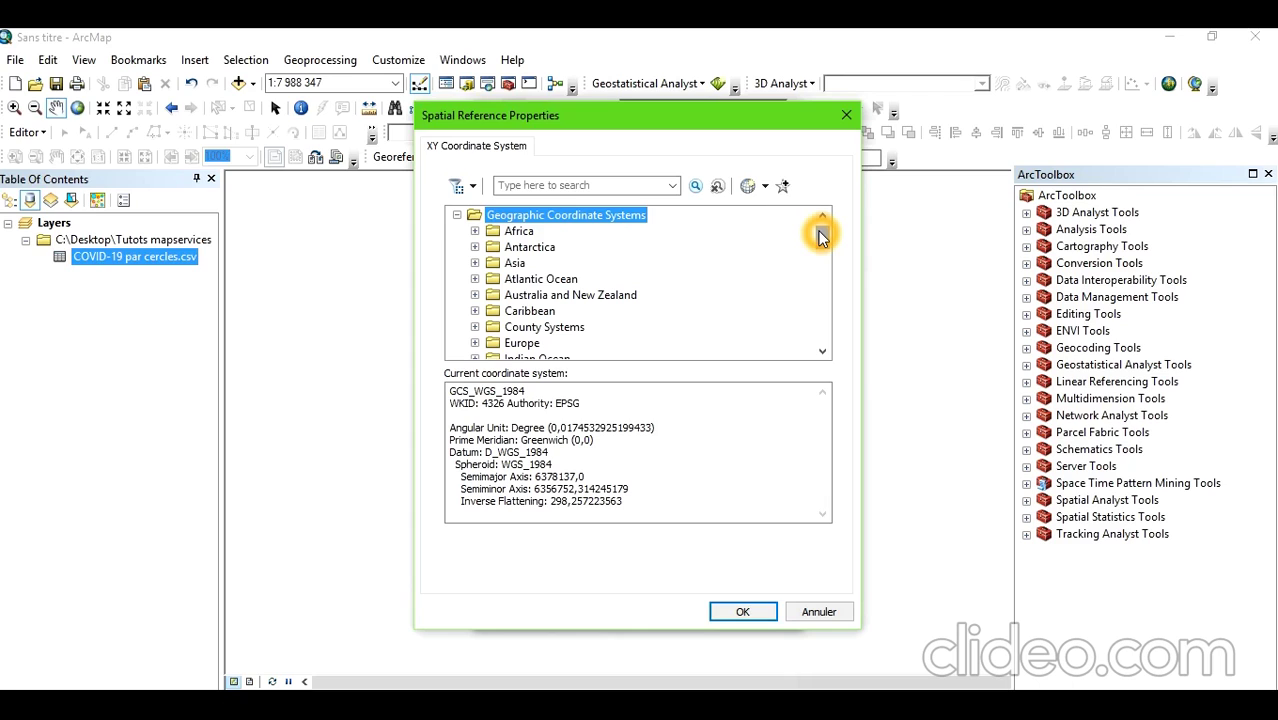
{"action": "left_click_drag", "start_coordinate": [820, 235], "coordinate": [820, 240]}
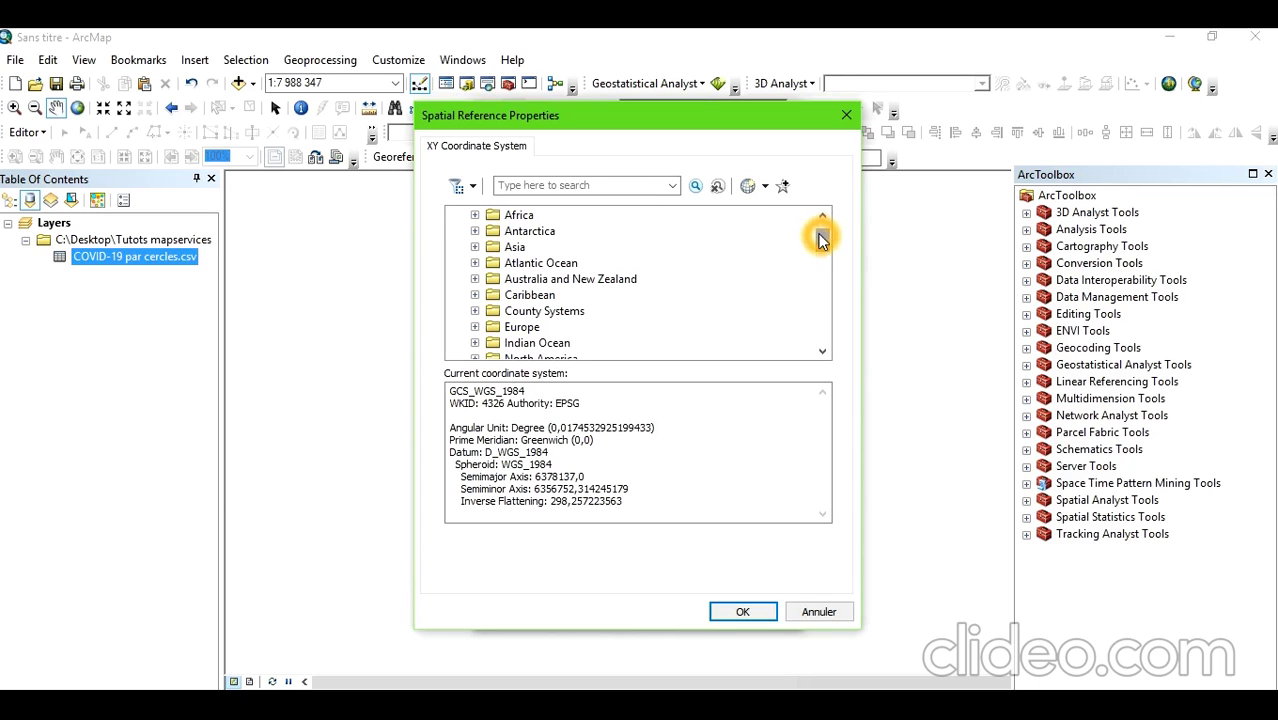
{"action": "left_click_drag", "start_coordinate": [820, 235], "coordinate": [820, 258]}
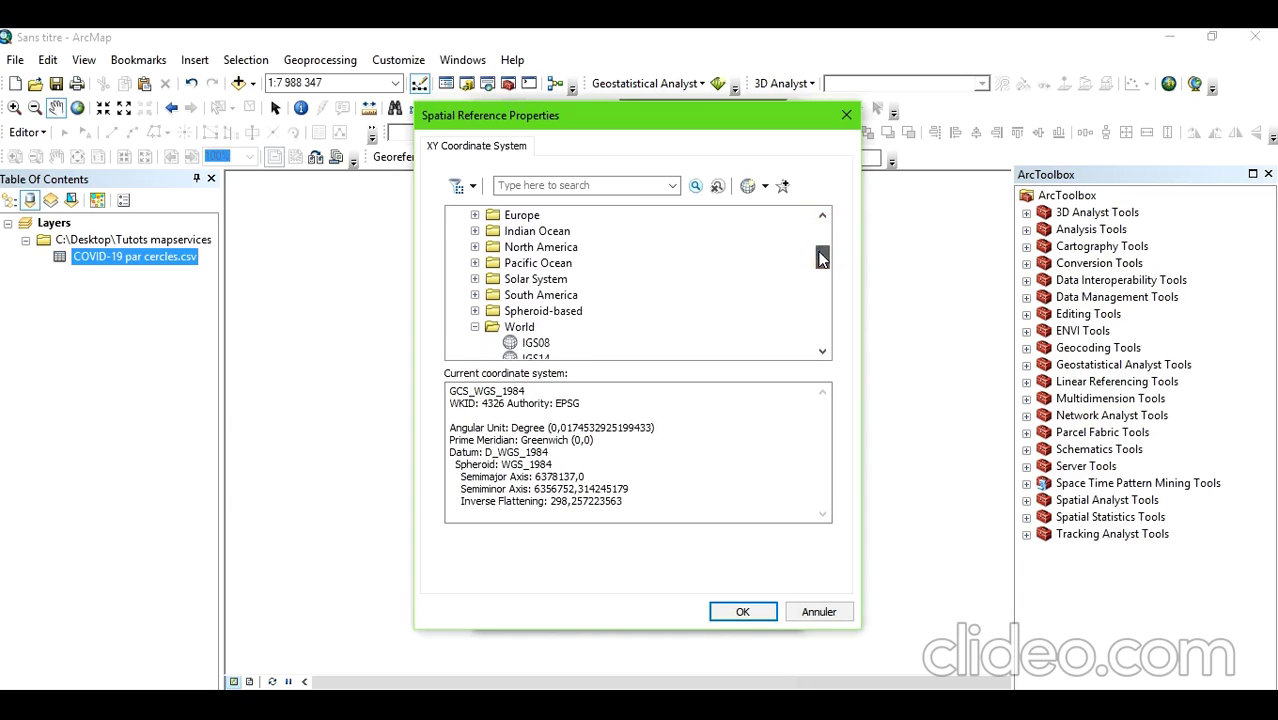
{"action": "left_click", "coordinate": [500, 330]}
{"action": "double_click", "coordinate": [508, 330]}
{"action": "double_click", "coordinate": [510, 330]}
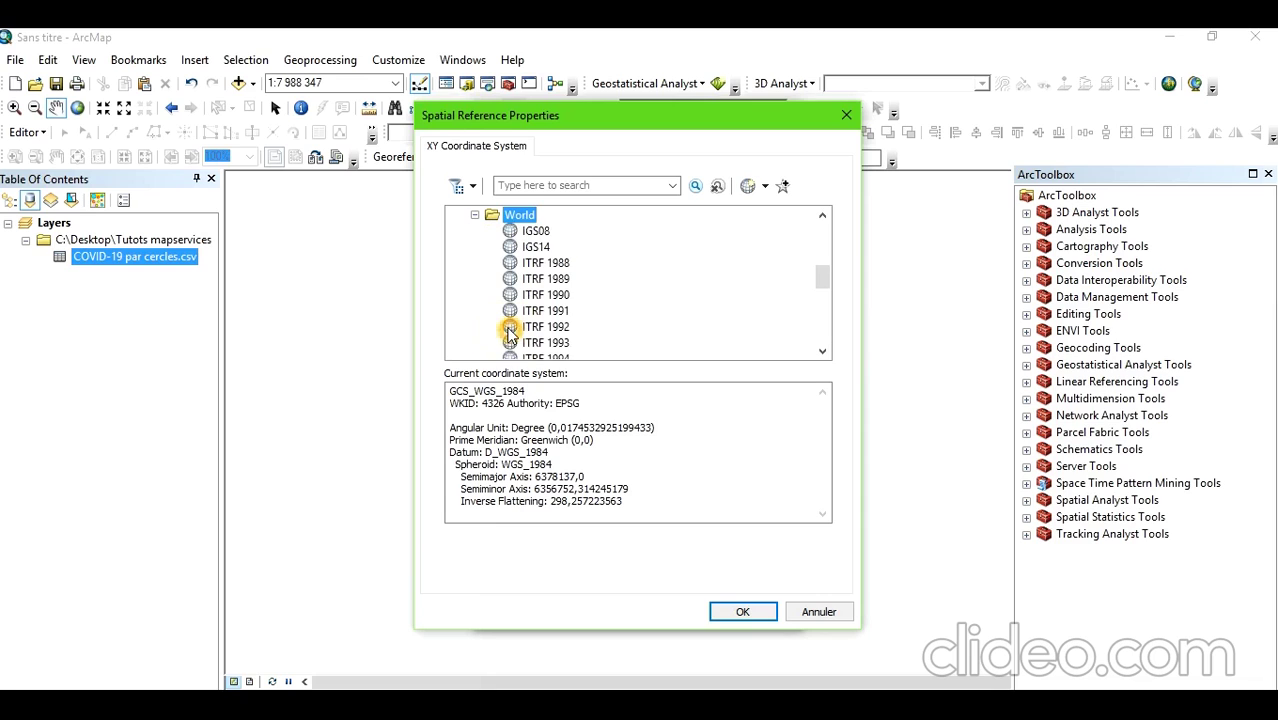
Assign the WGS 1984 geographic coordinate system to the input coordinates, accepting its default properties
{"action": "left_click_drag", "start_coordinate": [820, 278], "coordinate": [821, 317]}
{"action": "double_click", "coordinate": [551, 327]}
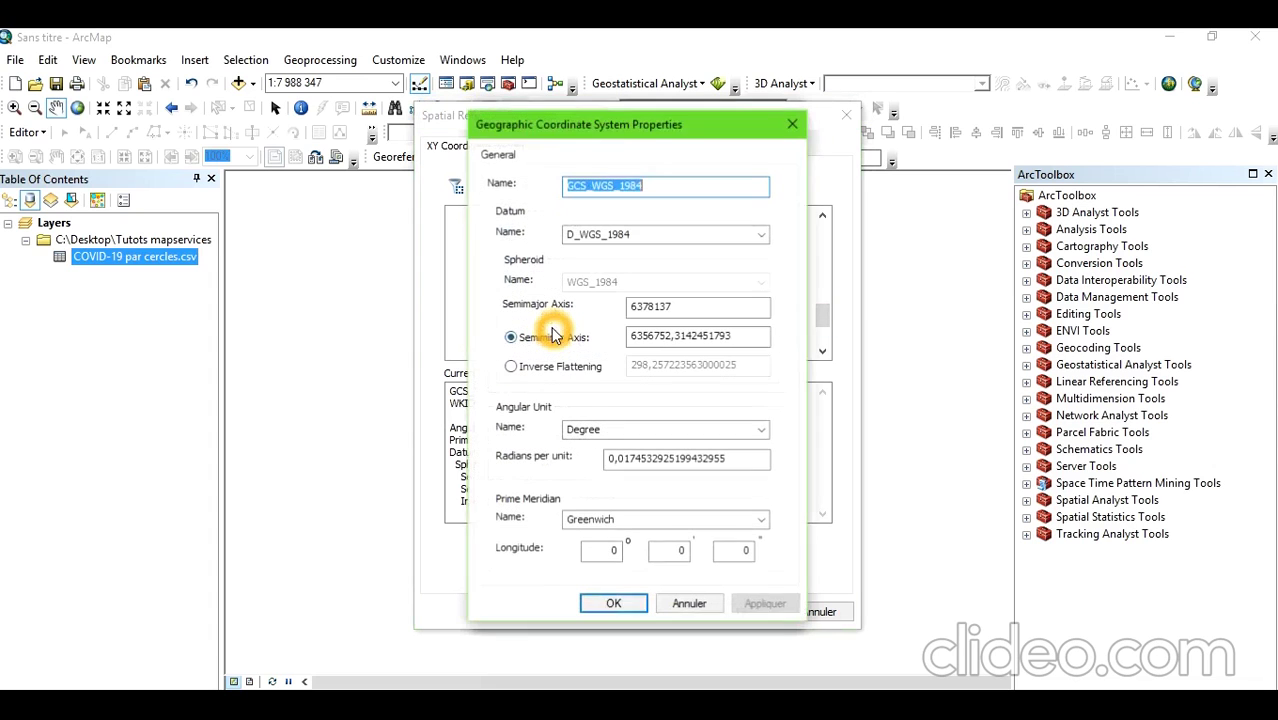
{"action": "left_click", "coordinate": [613, 604]}
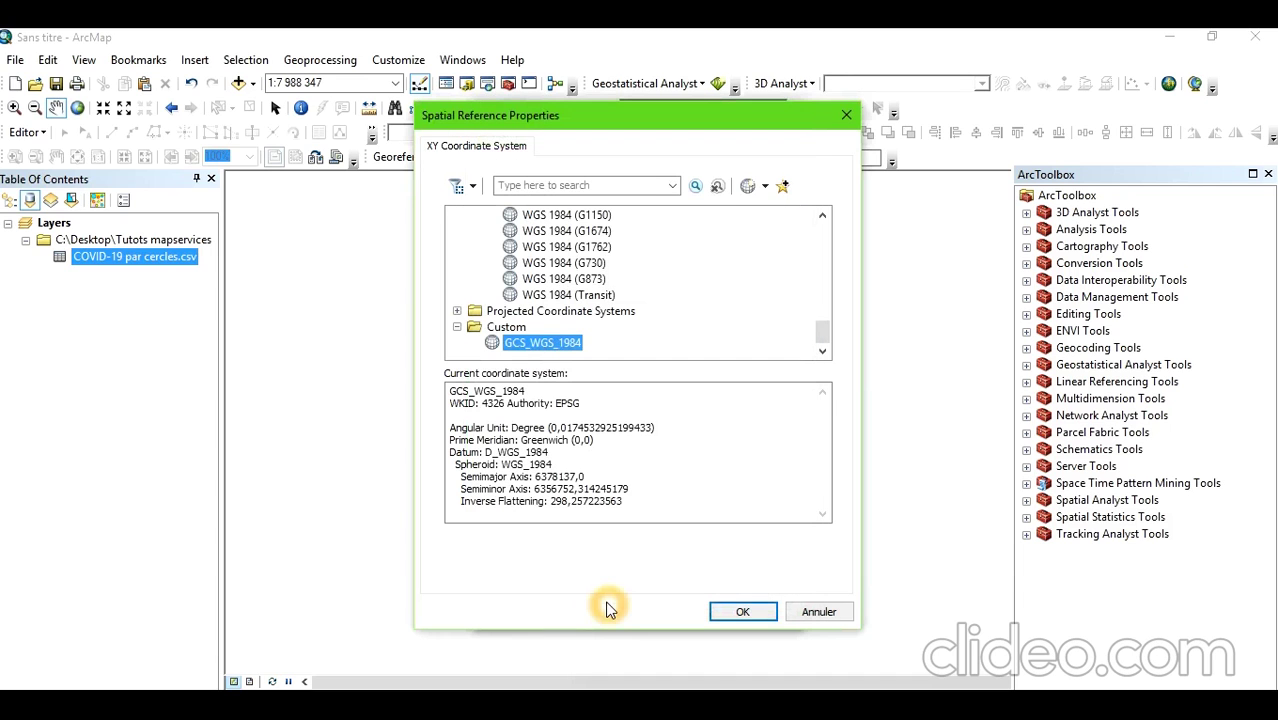
{"action": "left_click", "coordinate": [742, 614]}
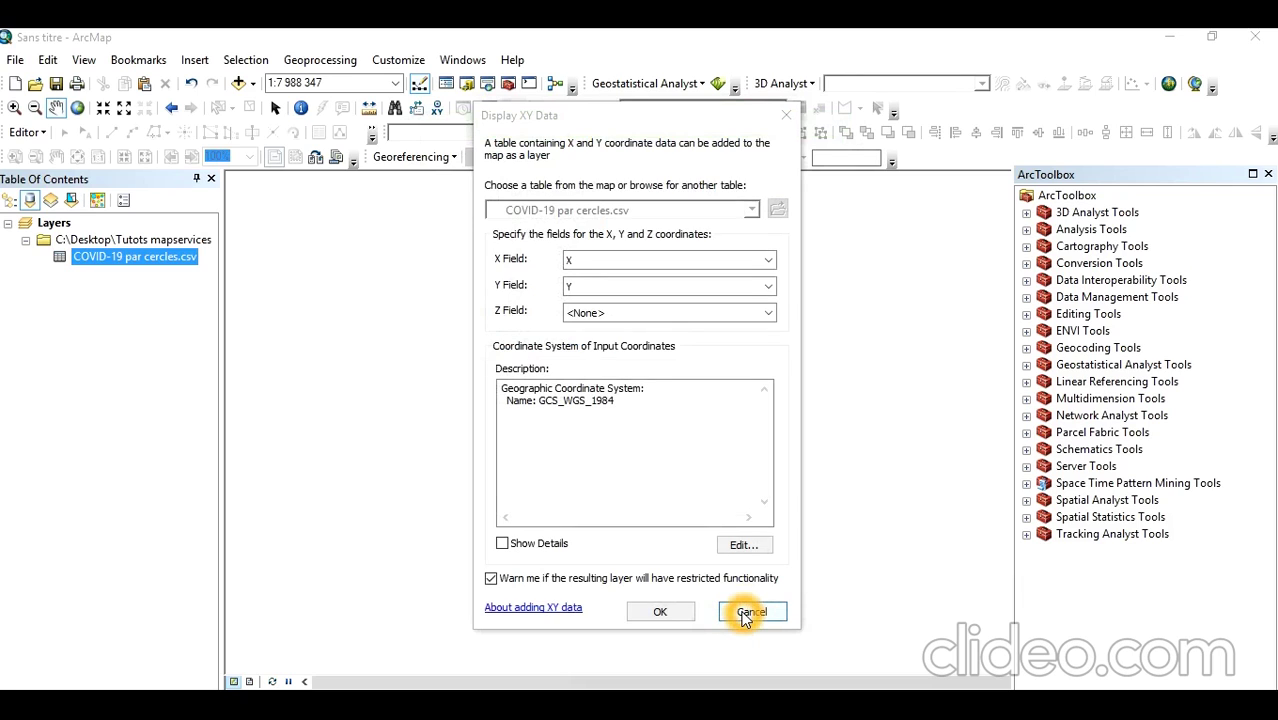
{"action": "left_click", "coordinate": [655, 611]}
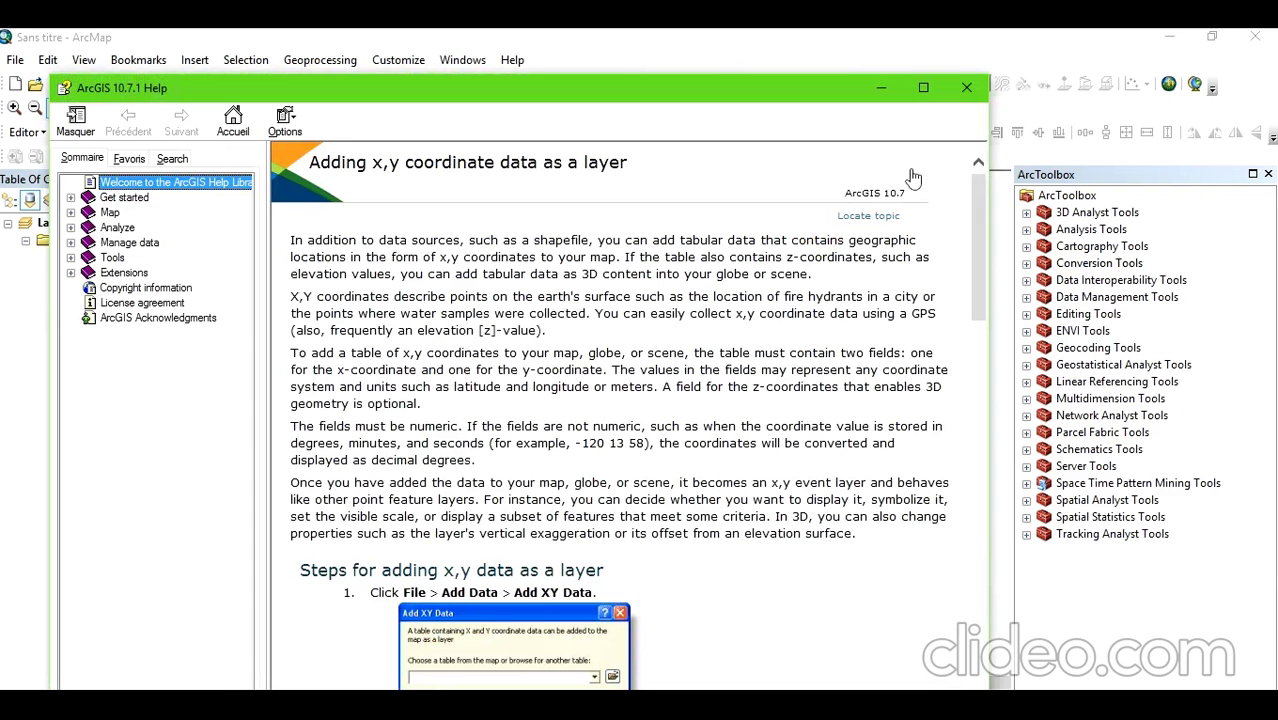
{"action": "left_click", "coordinate": [966, 88]}
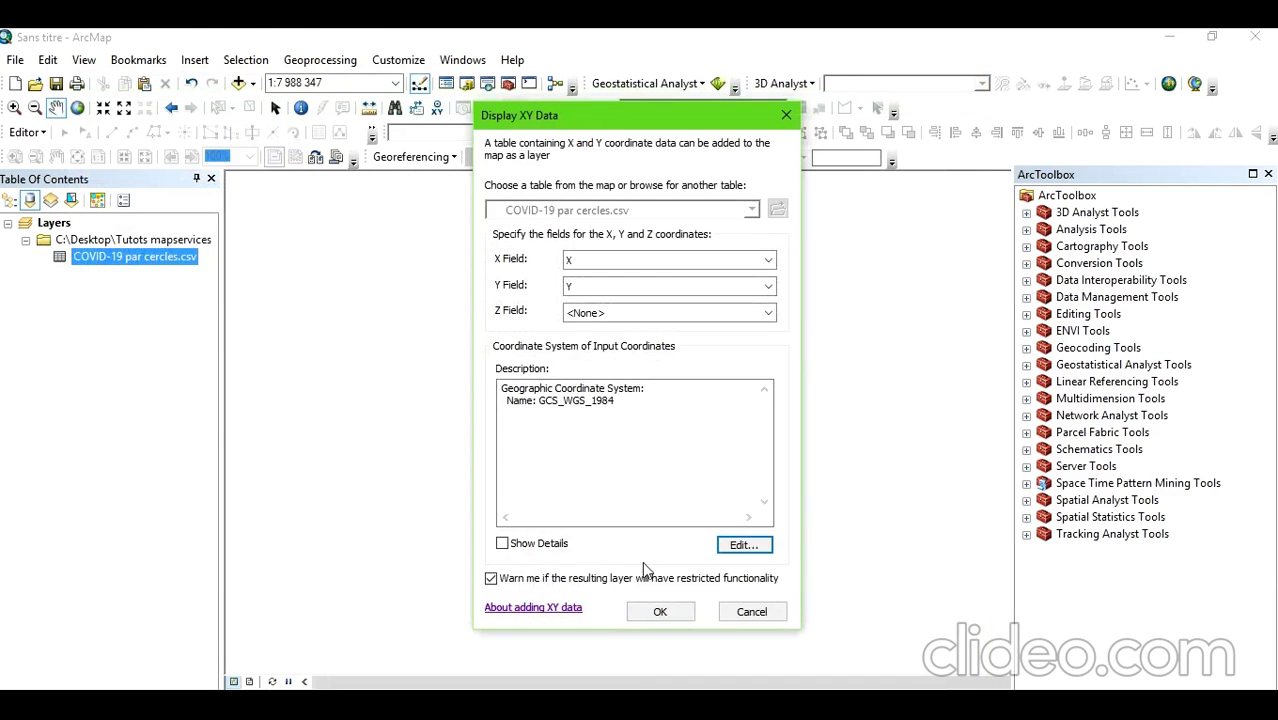
Create the point layer from the COVID-19 par cercles.csv table with the WGS 1984 coordinates, accepting the missing Object-ID field
{"action": "left_click", "coordinate": [735, 546]}
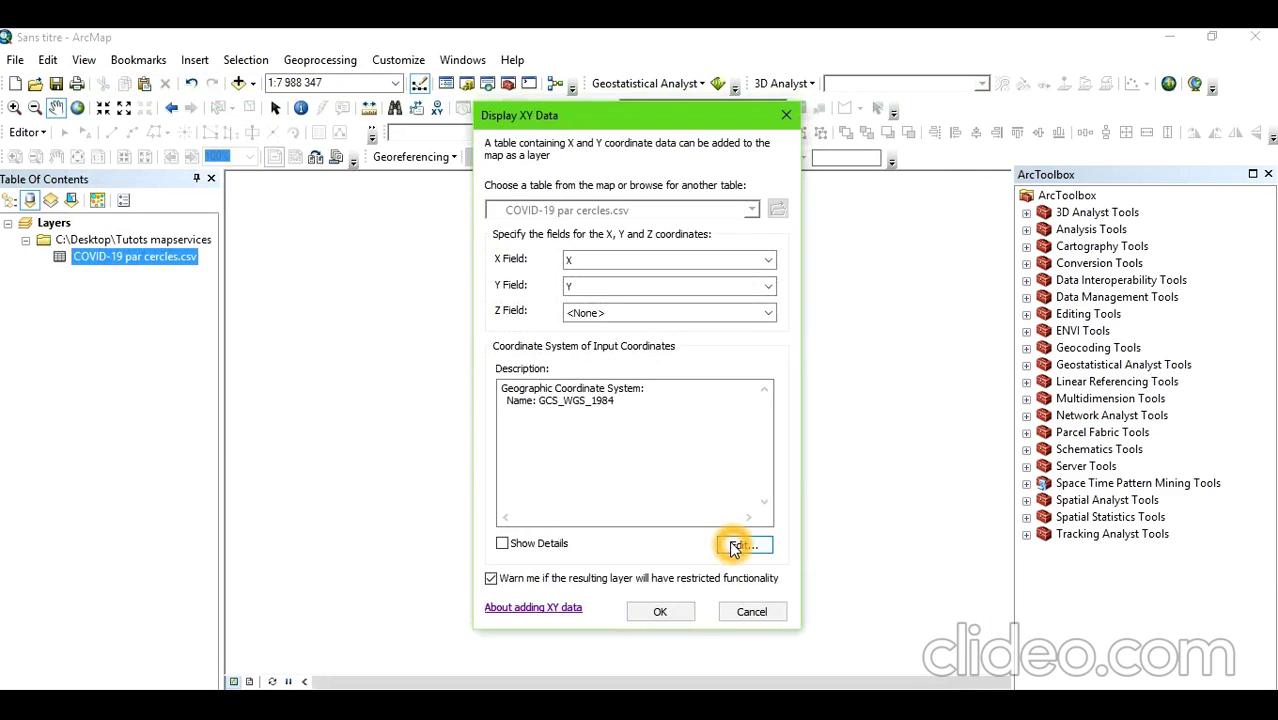
{"action": "left_click", "coordinate": [662, 611]}
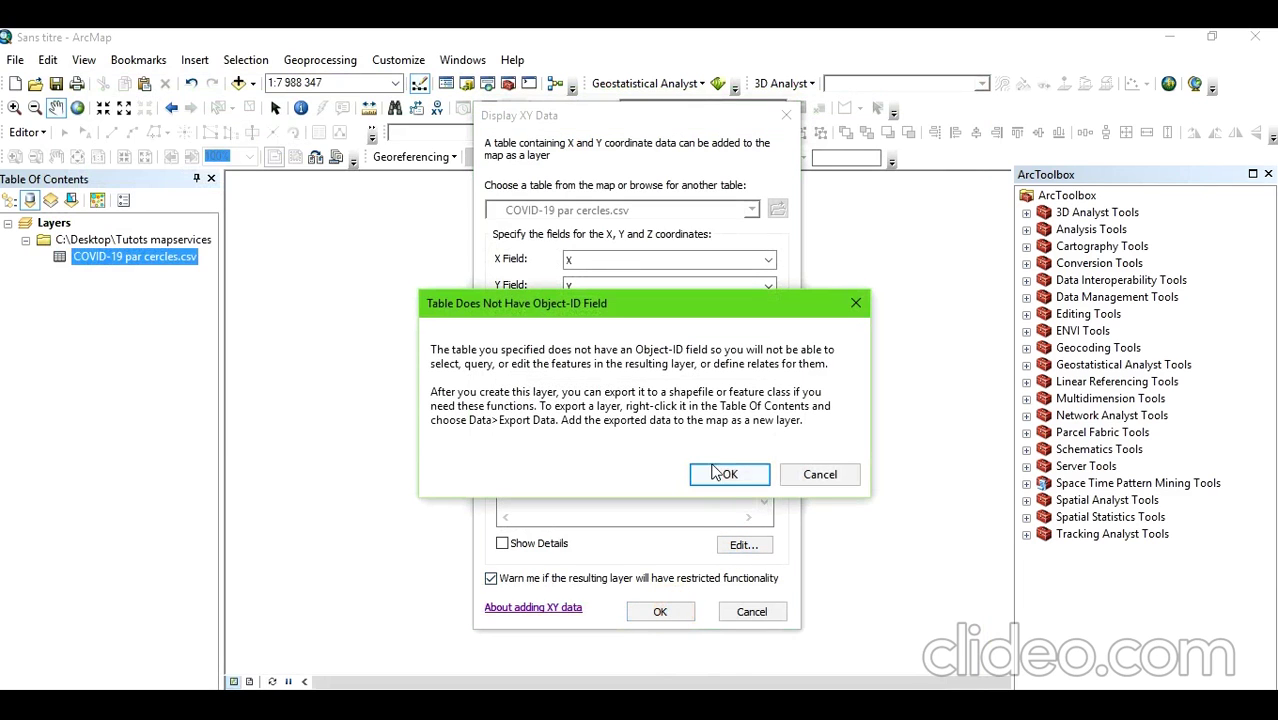
{"action": "left_click", "coordinate": [728, 476]}
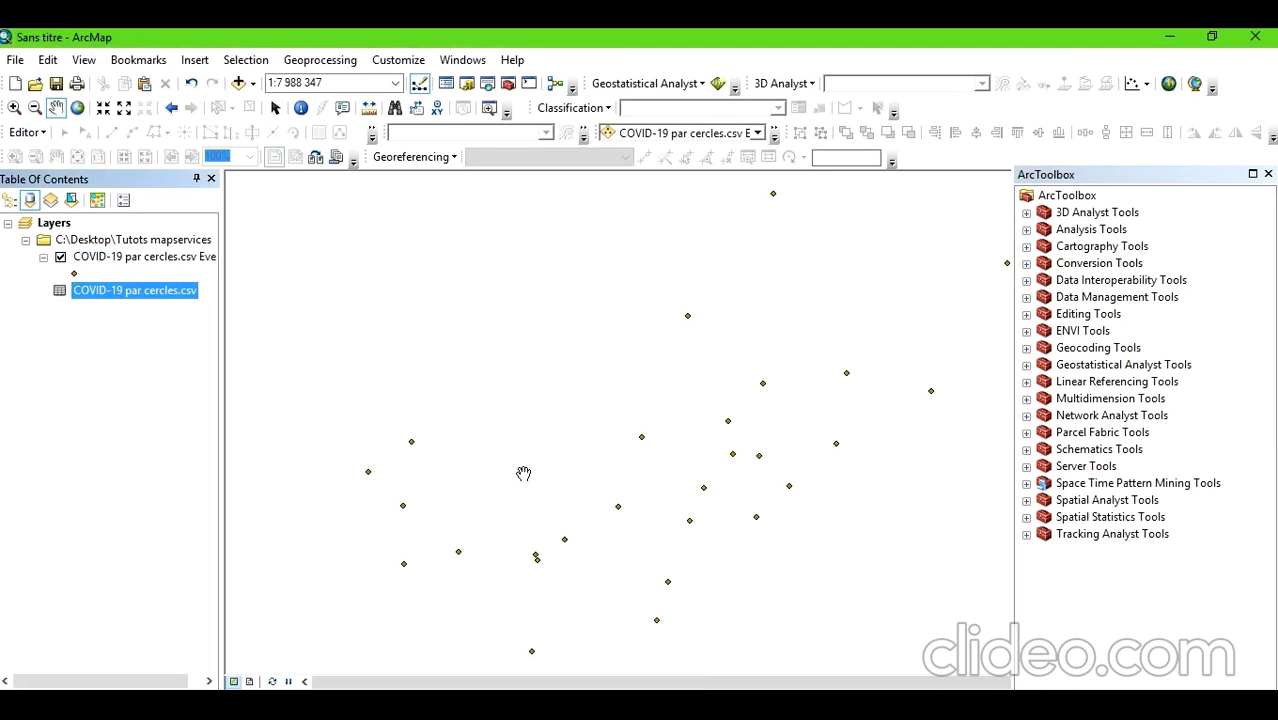
{"action": "left_click", "coordinate": [884, 593]}
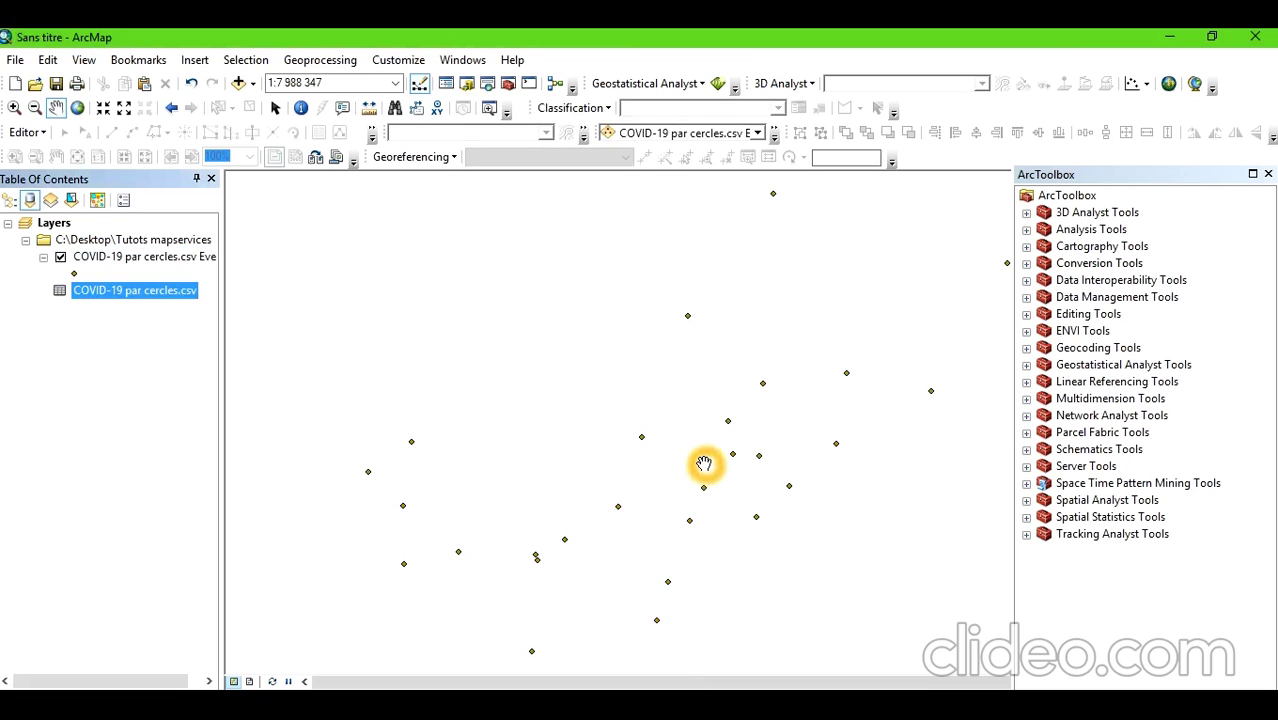
View the attribute table of the COVID-19 par cercles.csv Events layer and close it
{"action": "right_click", "coordinate": [136, 292]}
{"action": "left_click", "coordinate": [137, 257]}
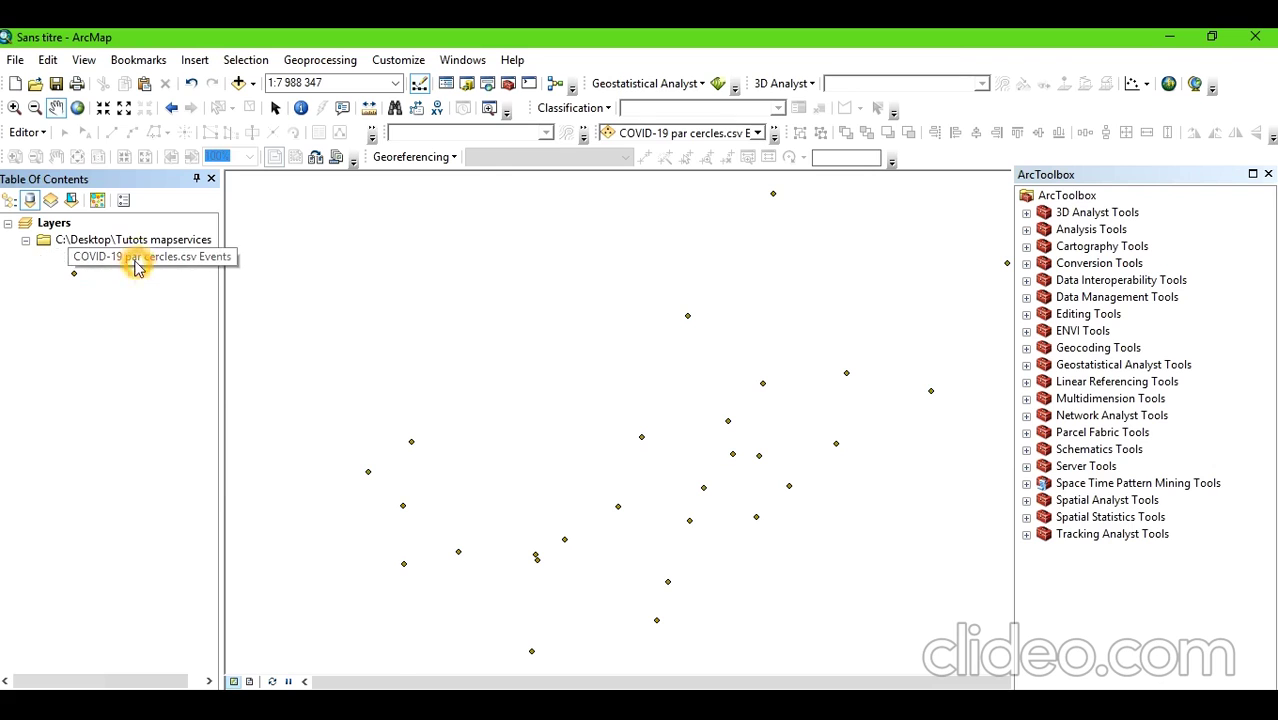
{"action": "right_click", "coordinate": [137, 257]}
{"action": "left_click", "coordinate": [192, 313]}
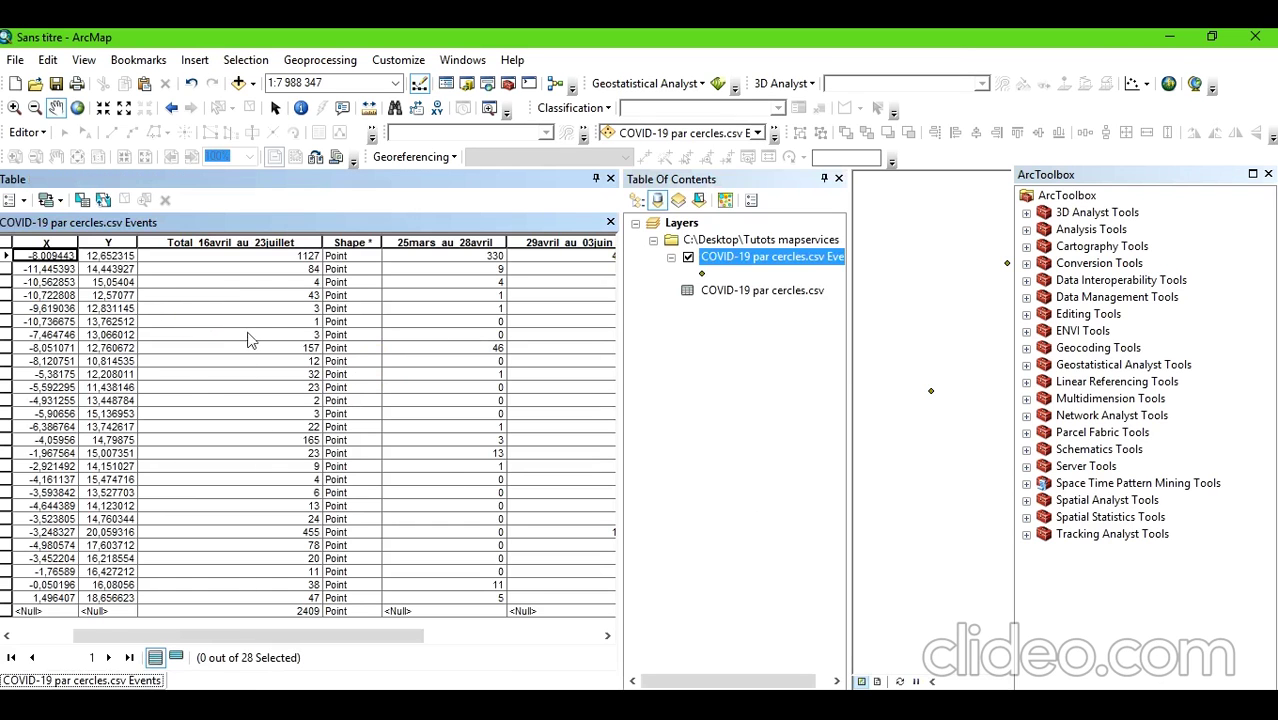
{"action": "left_click", "coordinate": [611, 222]}
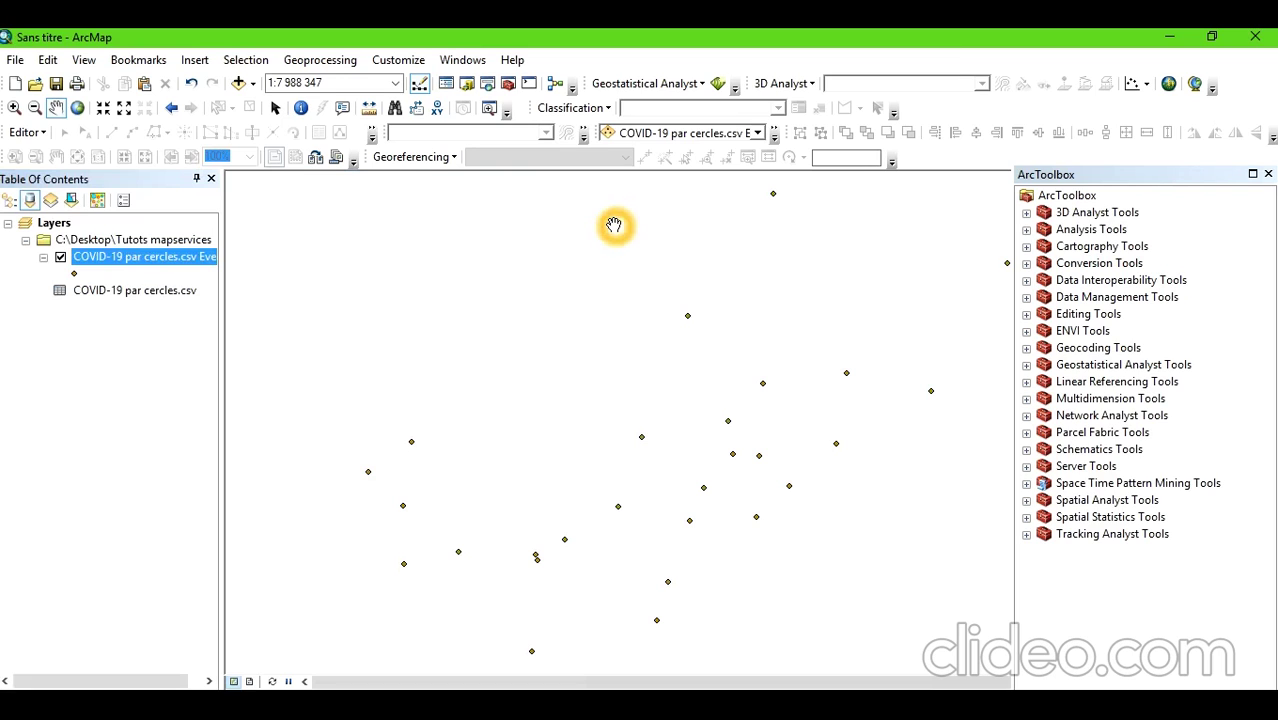
Remove the COVID-19 par cercles.csv Events layer and the COVID-19 par cercles.csv table from the map
{"action": "right_click", "coordinate": [153, 262]}
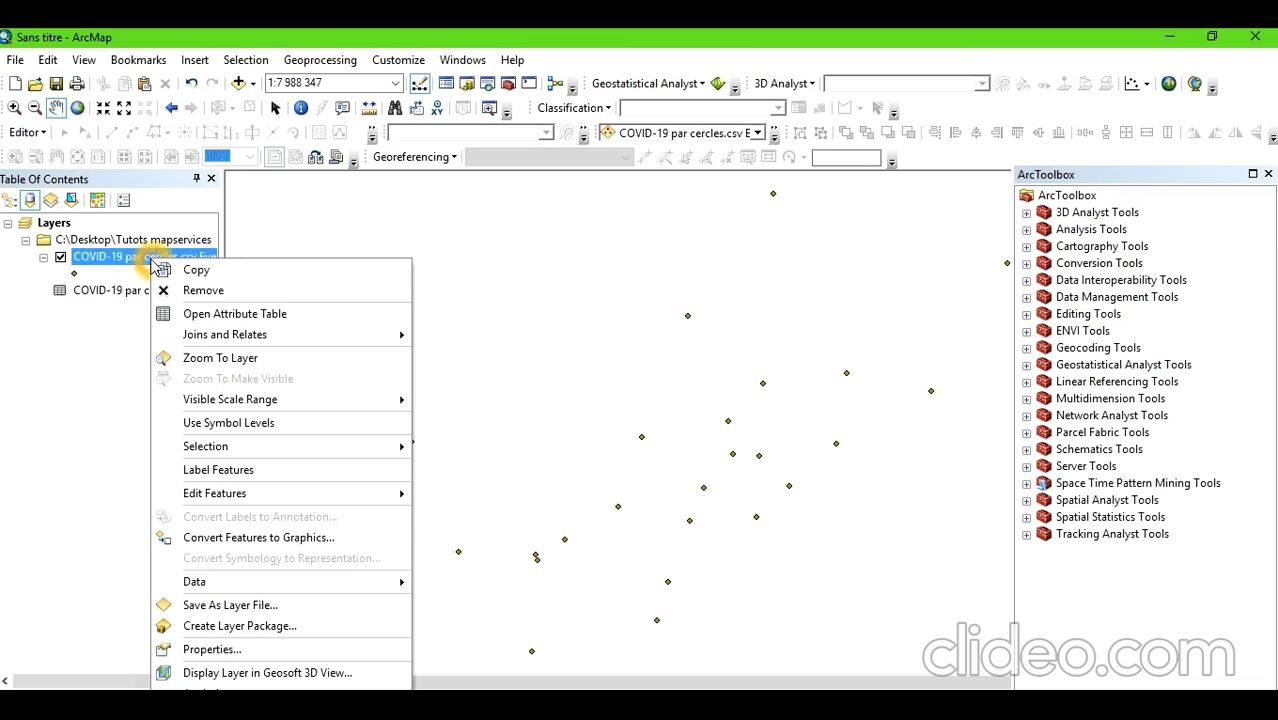
{"action": "left_click", "coordinate": [195, 290]}
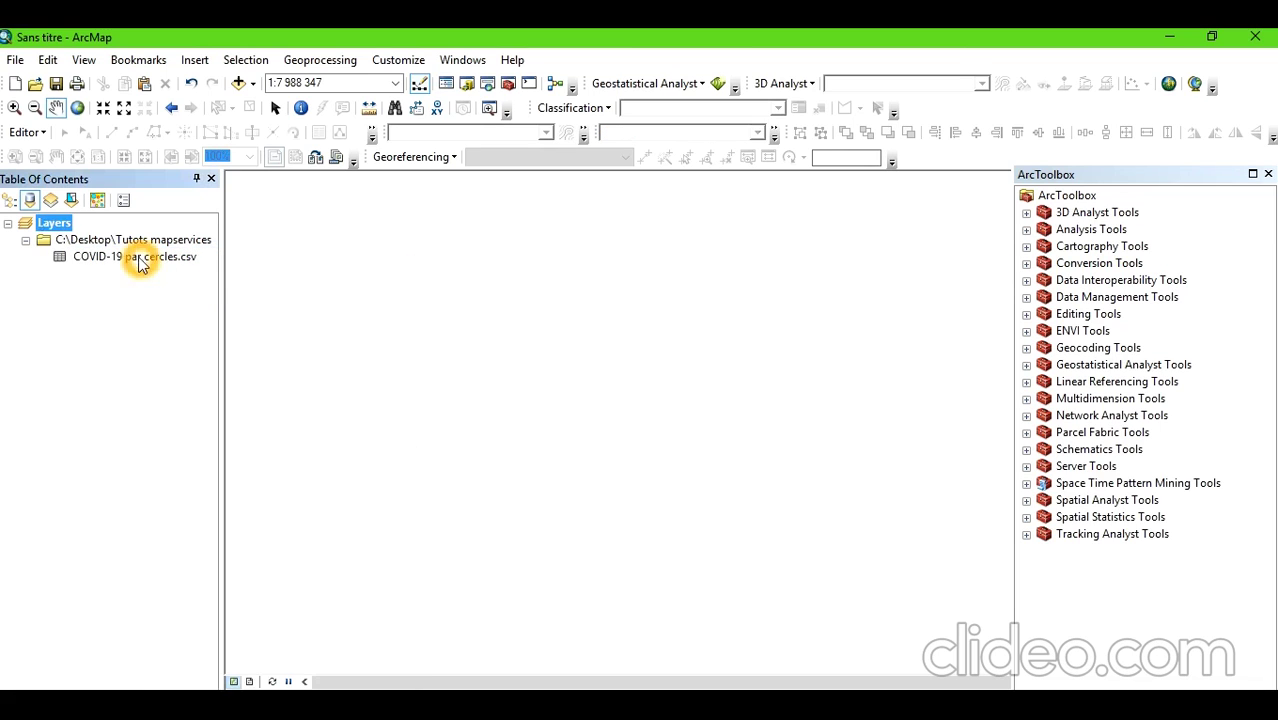
{"action": "right_click", "coordinate": [140, 260]}
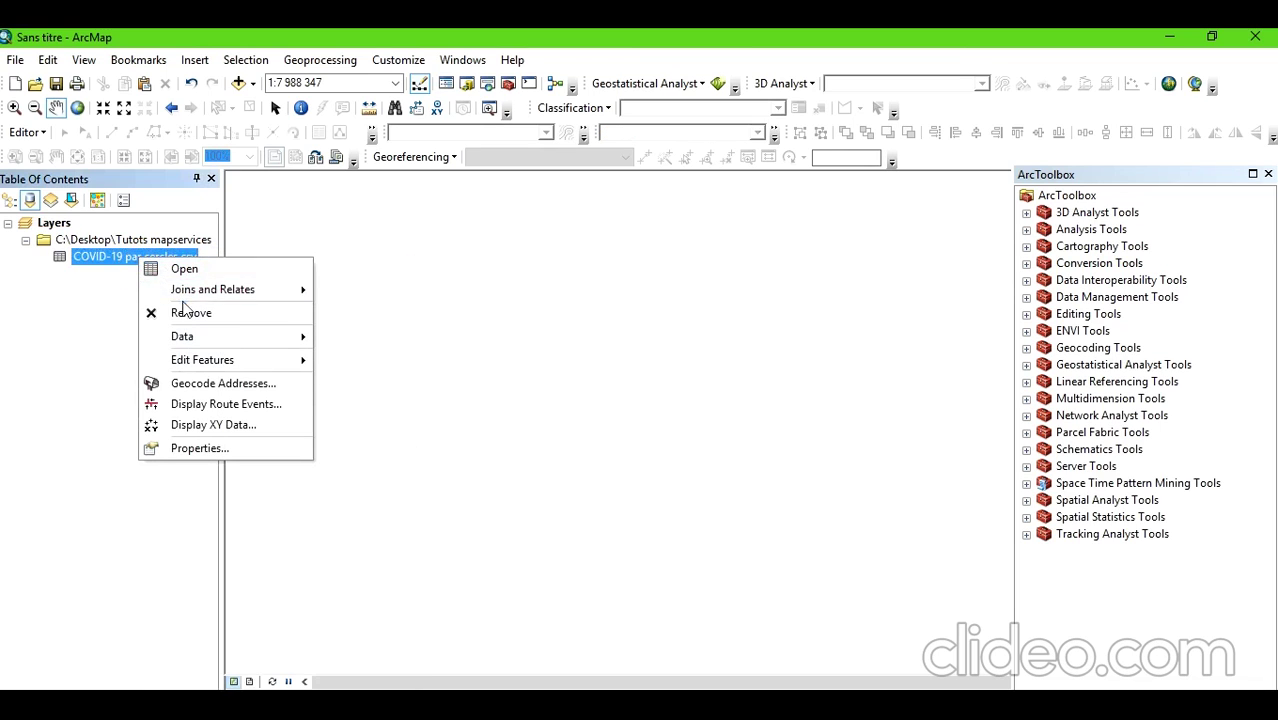
{"action": "left_click", "coordinate": [186, 313]}
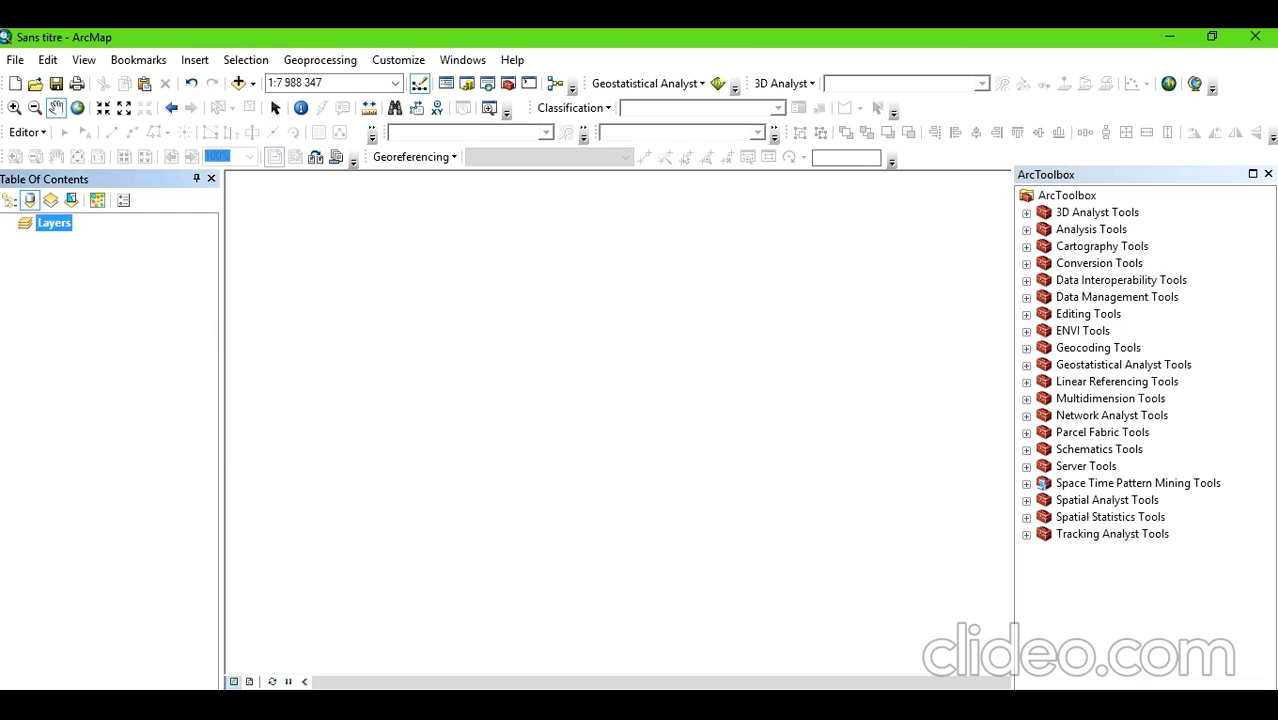
Switch to Excel and save COVID-19 par cercles.csv as the Excel workbook COVID-19 par cercles.xlsx in the Tutots mapservices folder
{"action": "left_click", "coordinate": [793, 664]}
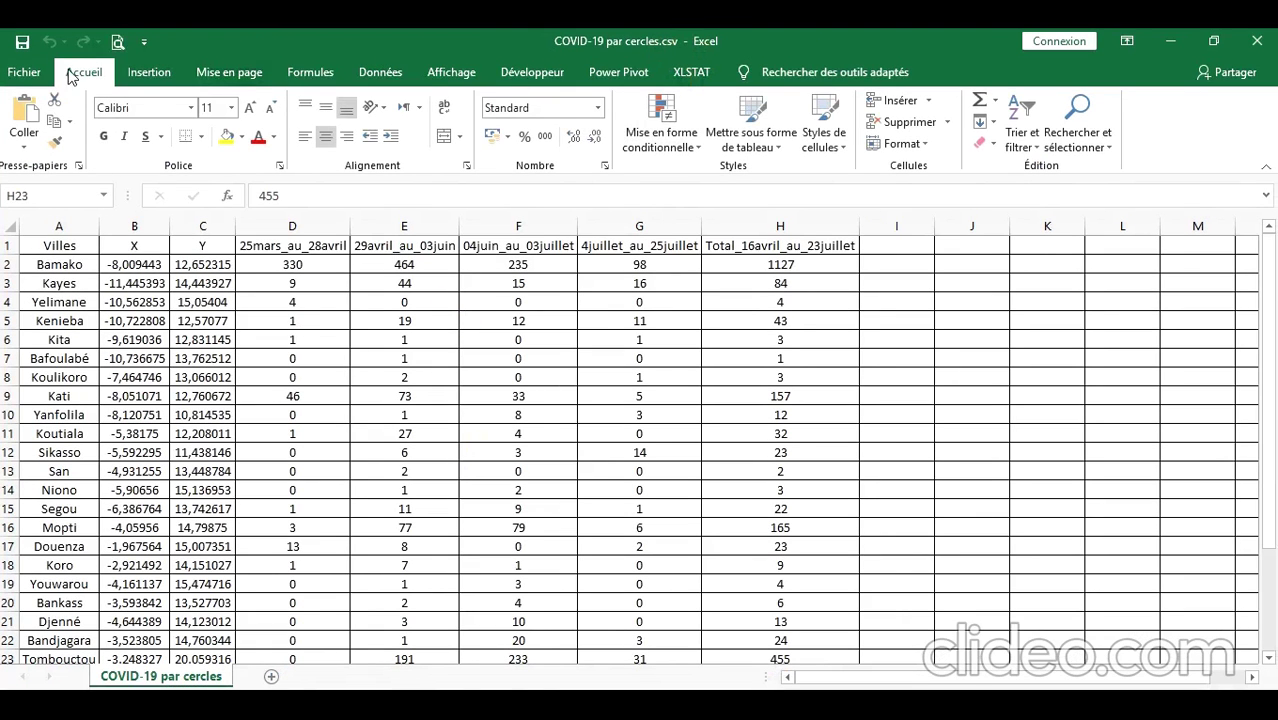
{"action": "left_click", "coordinate": [24, 73]}
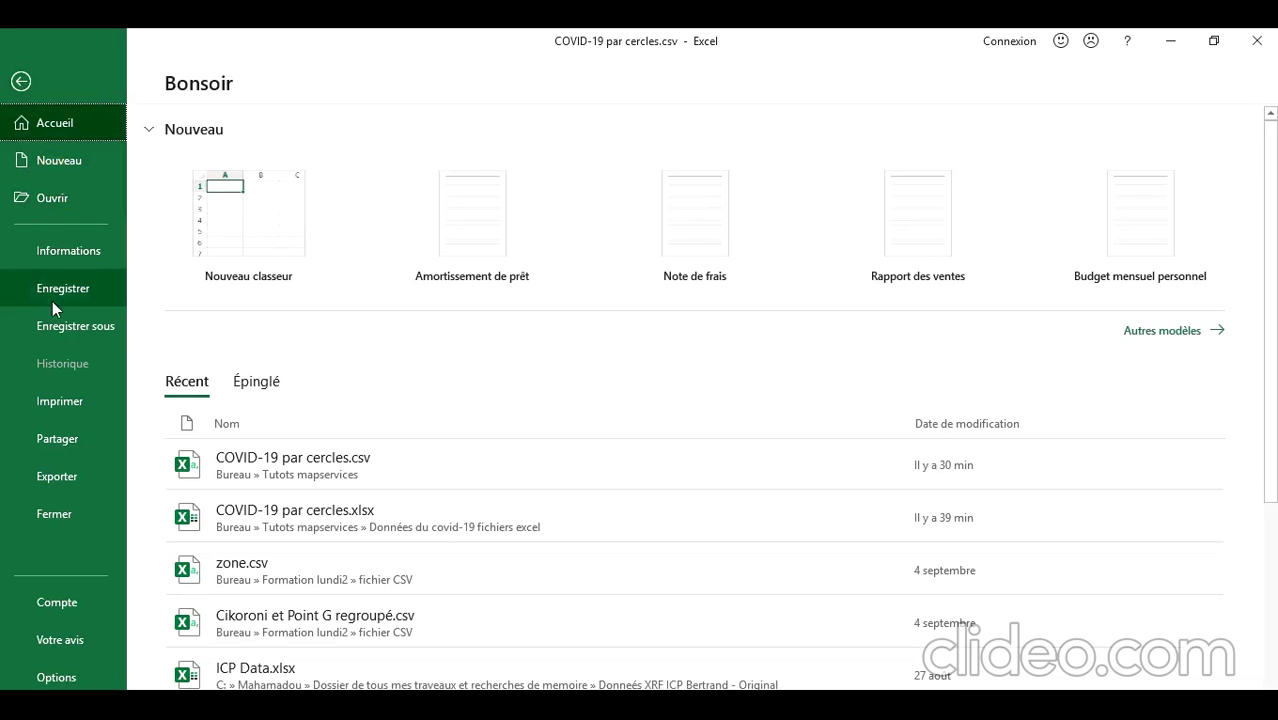
{"action": "left_click", "coordinate": [56, 330]}
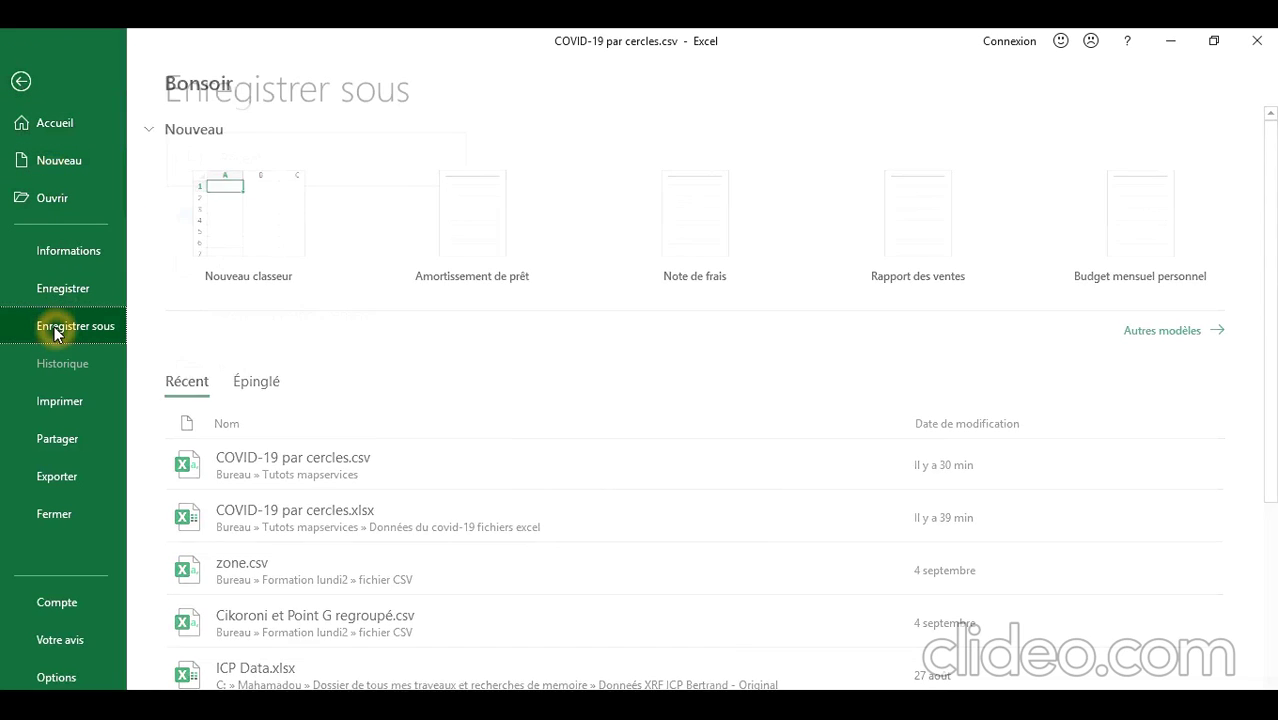
{"action": "left_click", "coordinate": [368, 238]}
{"action": "left_click", "coordinate": [612, 243]}
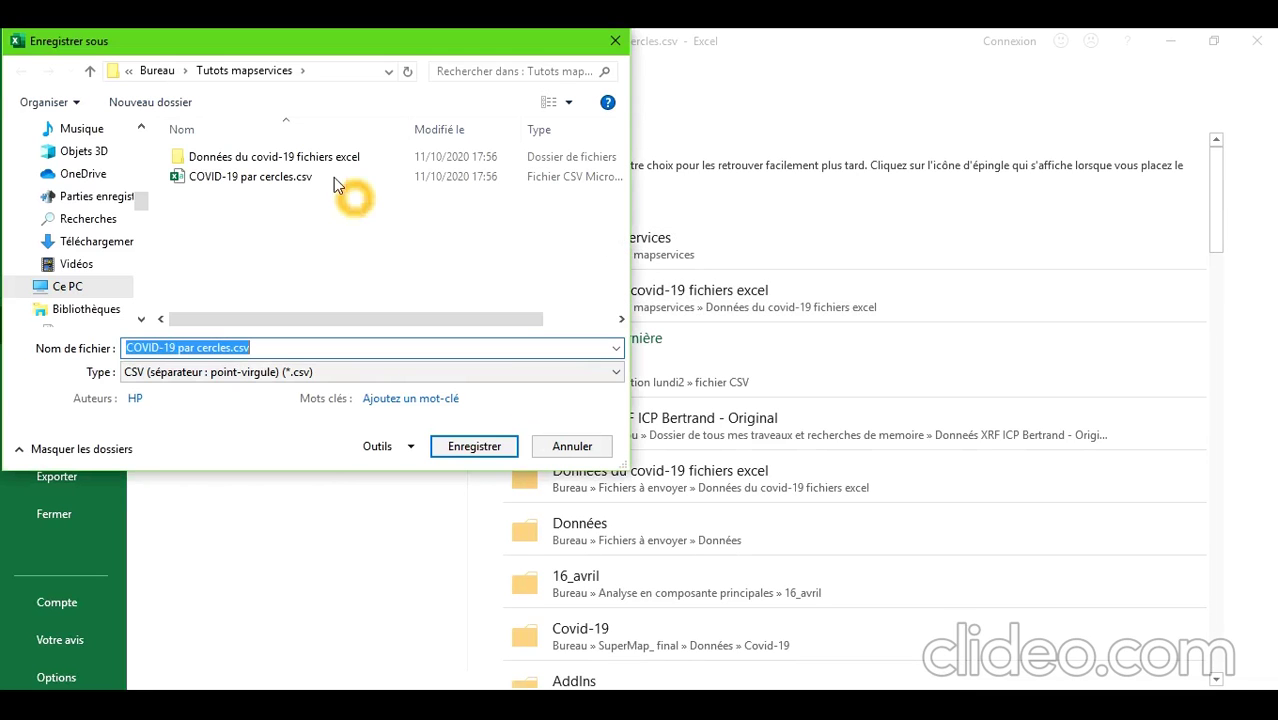
{"action": "left_click", "coordinate": [251, 373]}
{"action": "left_click", "coordinate": [188, 35]}
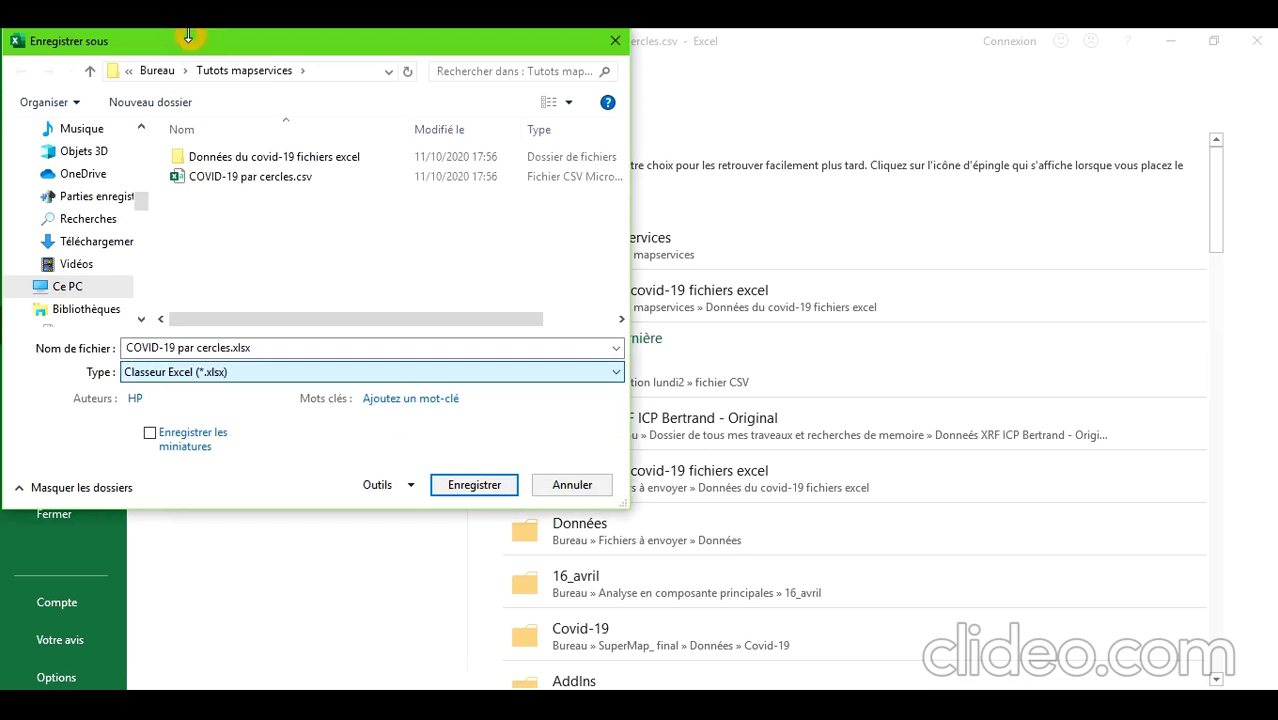
{"action": "left_click", "coordinate": [474, 486]}
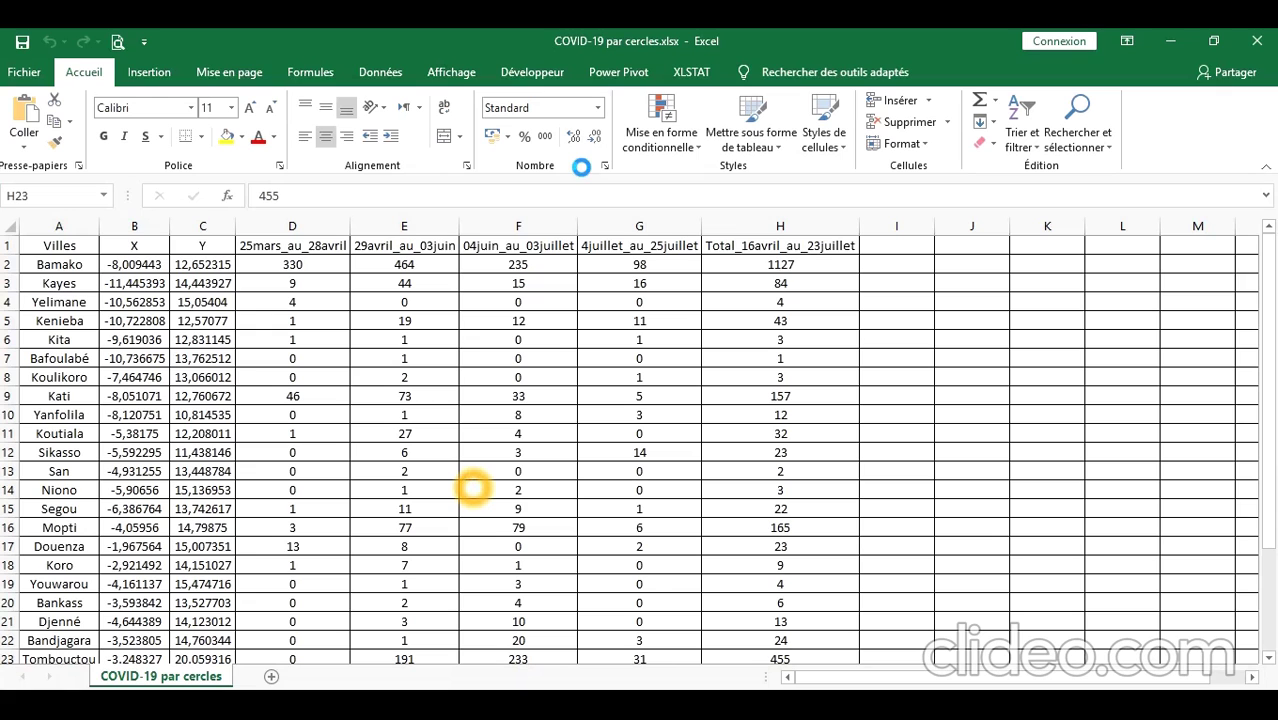
Return to ArcMap and convert COVID-19 par cercles.xlsx from the Tutots mapservices folder with the Excel To Table conversion tool
{"action": "left_click", "coordinate": [1172, 40]}
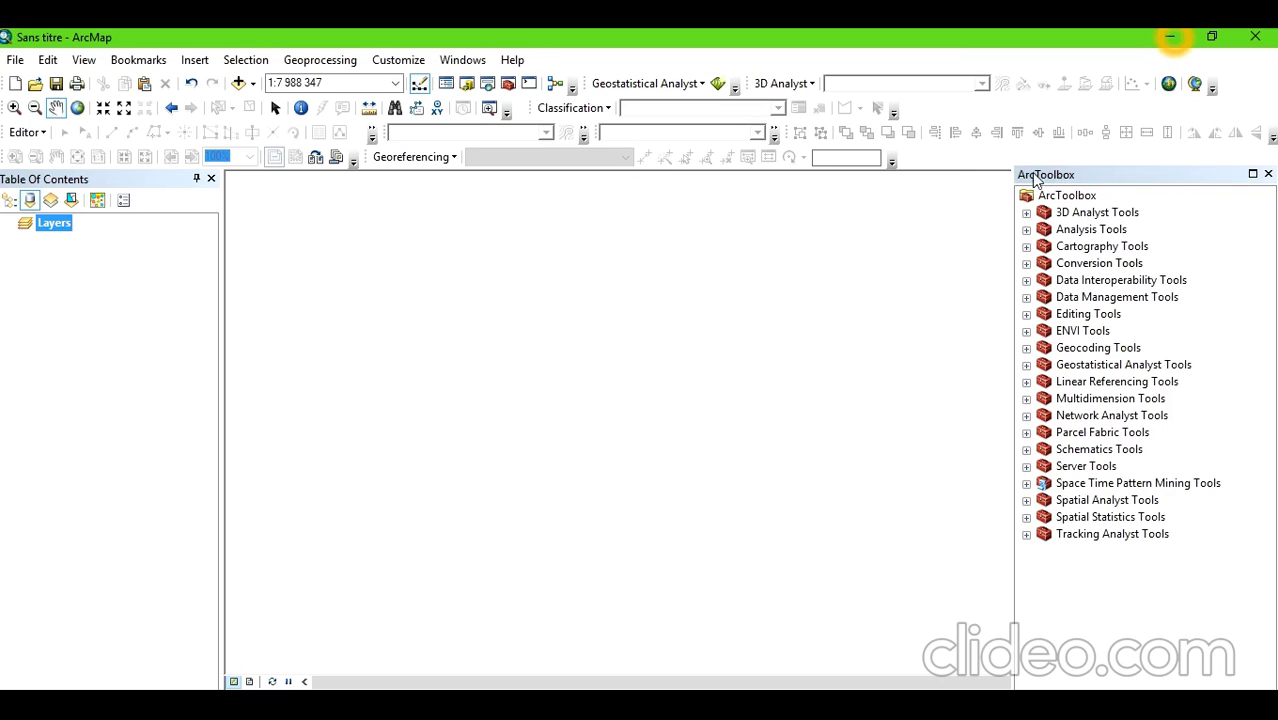
{"action": "double_click", "coordinate": [1078, 264]}
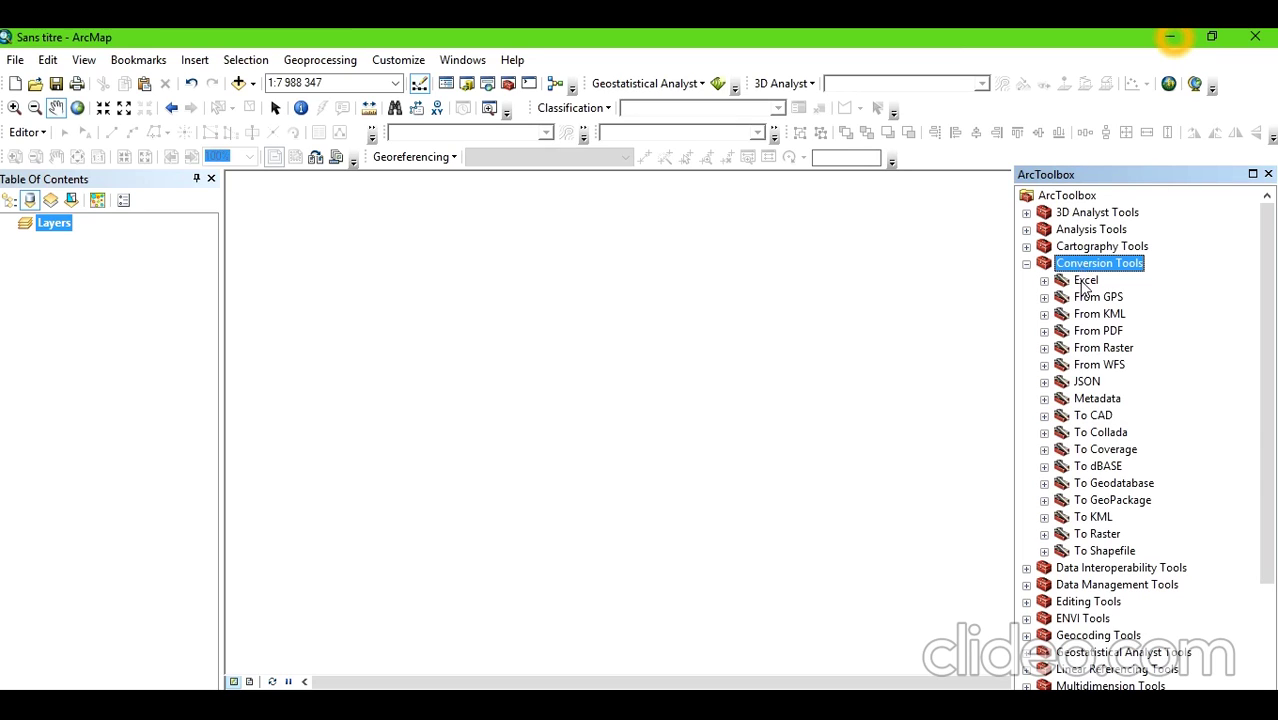
{"action": "double_click", "coordinate": [1085, 282]}
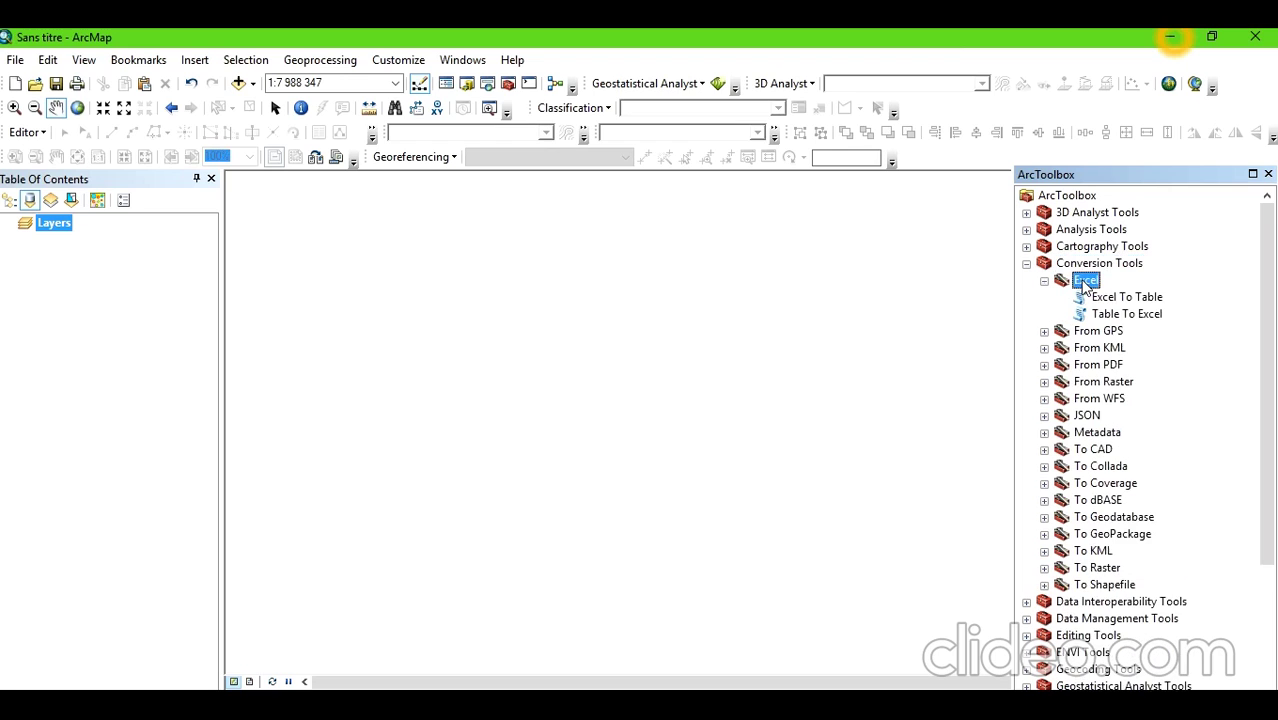
{"action": "double_click", "coordinate": [1140, 298]}
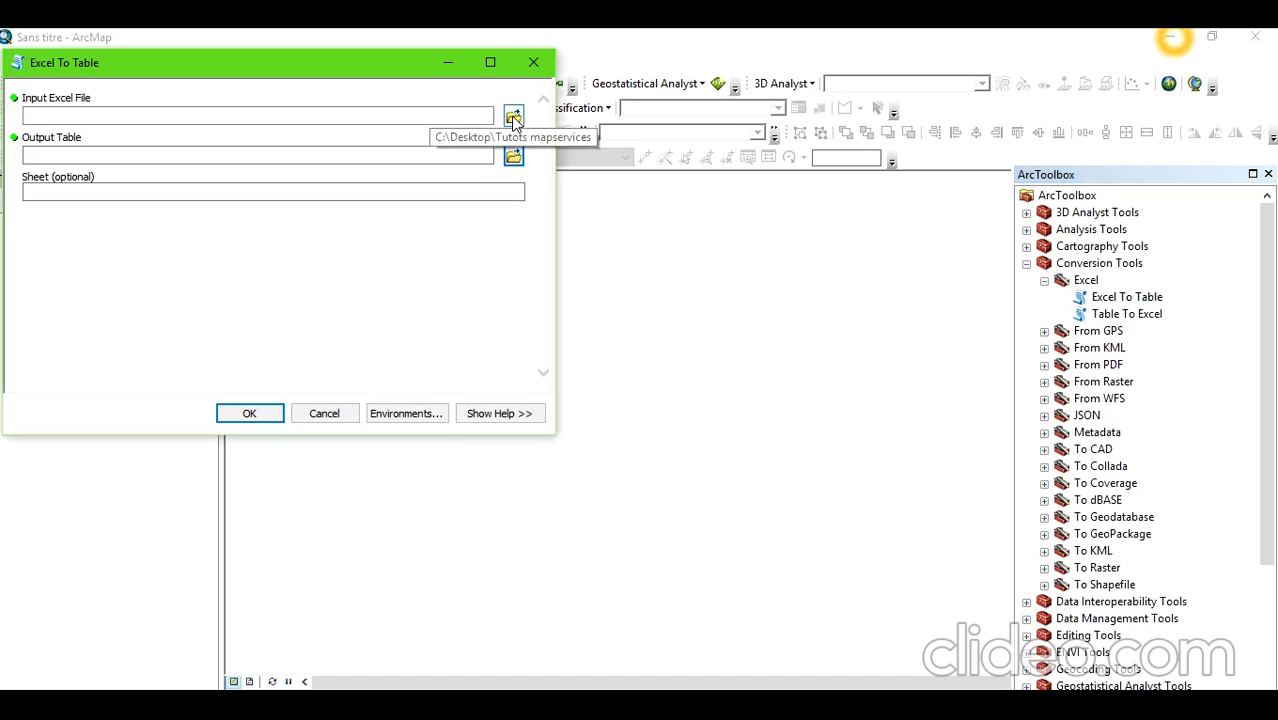
{"action": "left_click", "coordinate": [513, 119]}
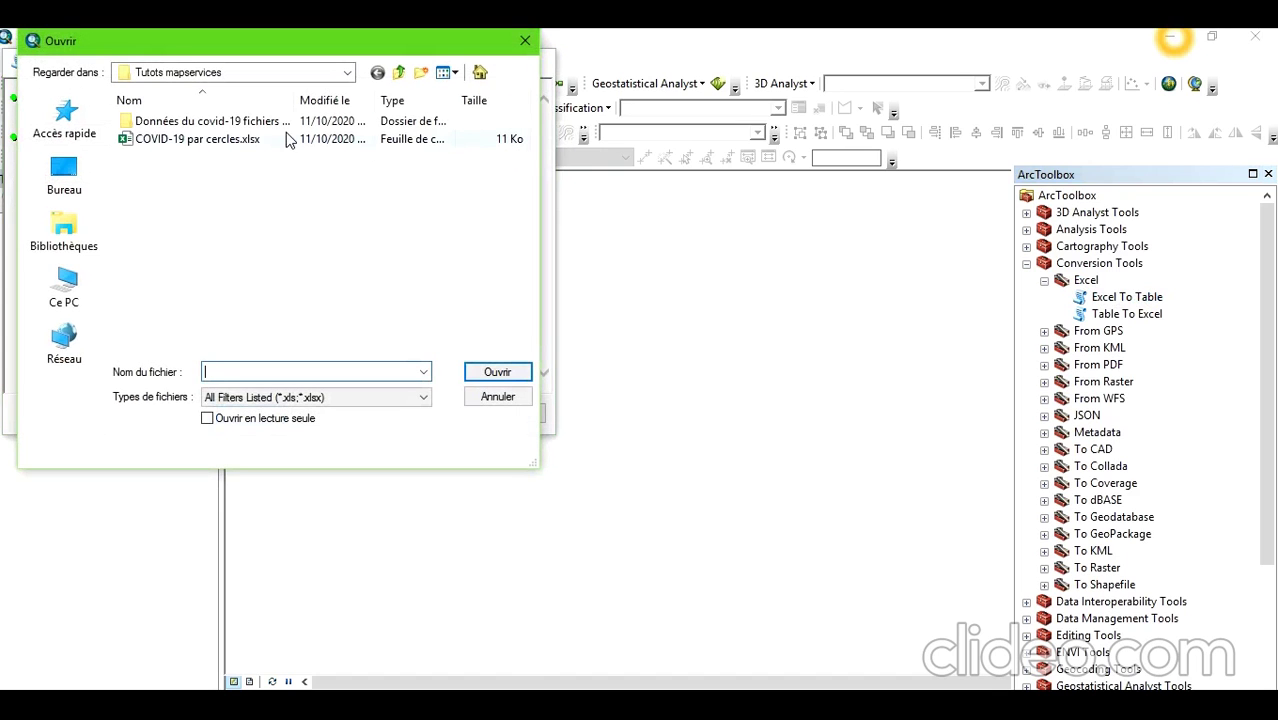
{"action": "left_click", "coordinate": [220, 142]}
{"action": "left_click", "coordinate": [497, 372]}
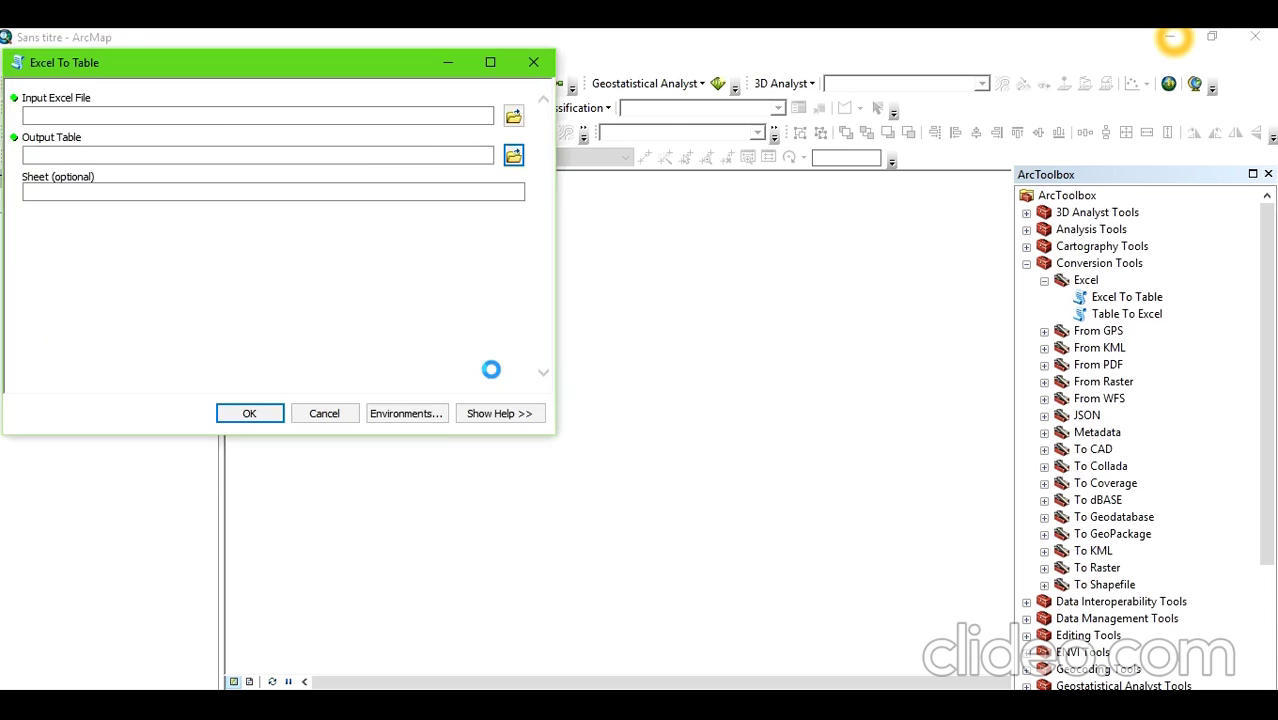
{"action": "left_click", "coordinate": [250, 415]}
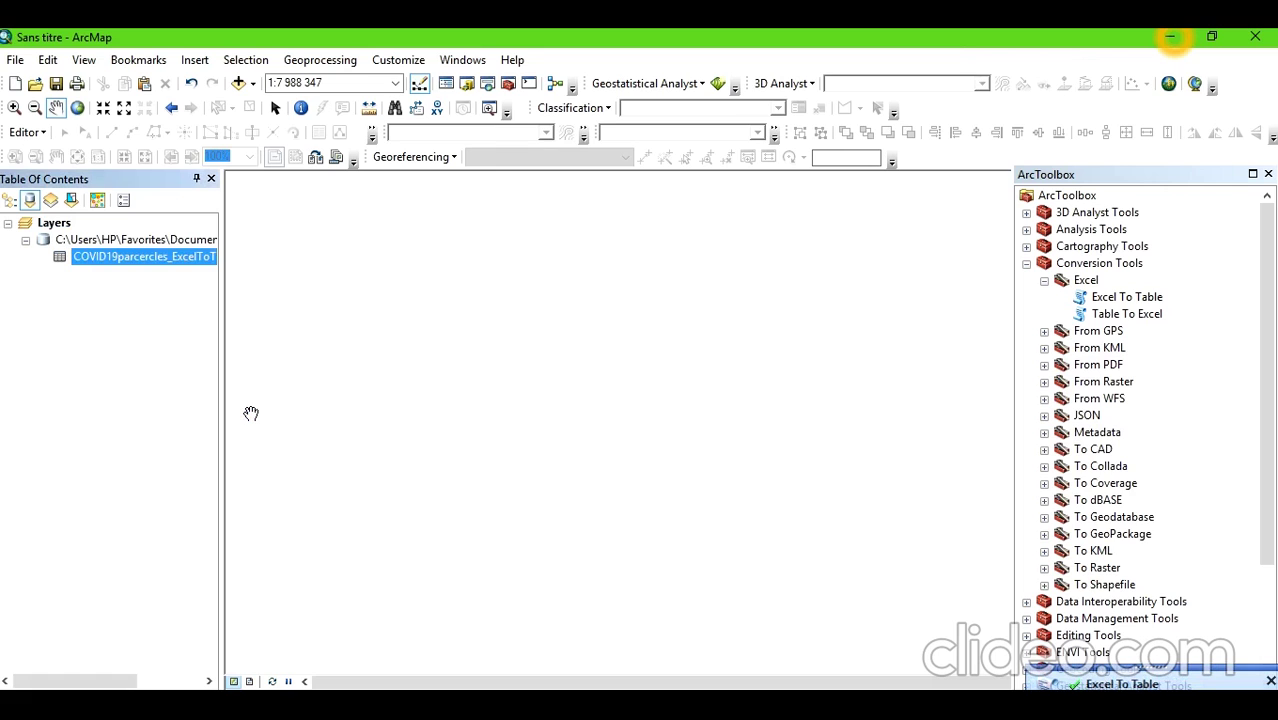
Open the table converted from the Excel workbook to examine its records, and close it
{"action": "right_click", "coordinate": [145, 261]}
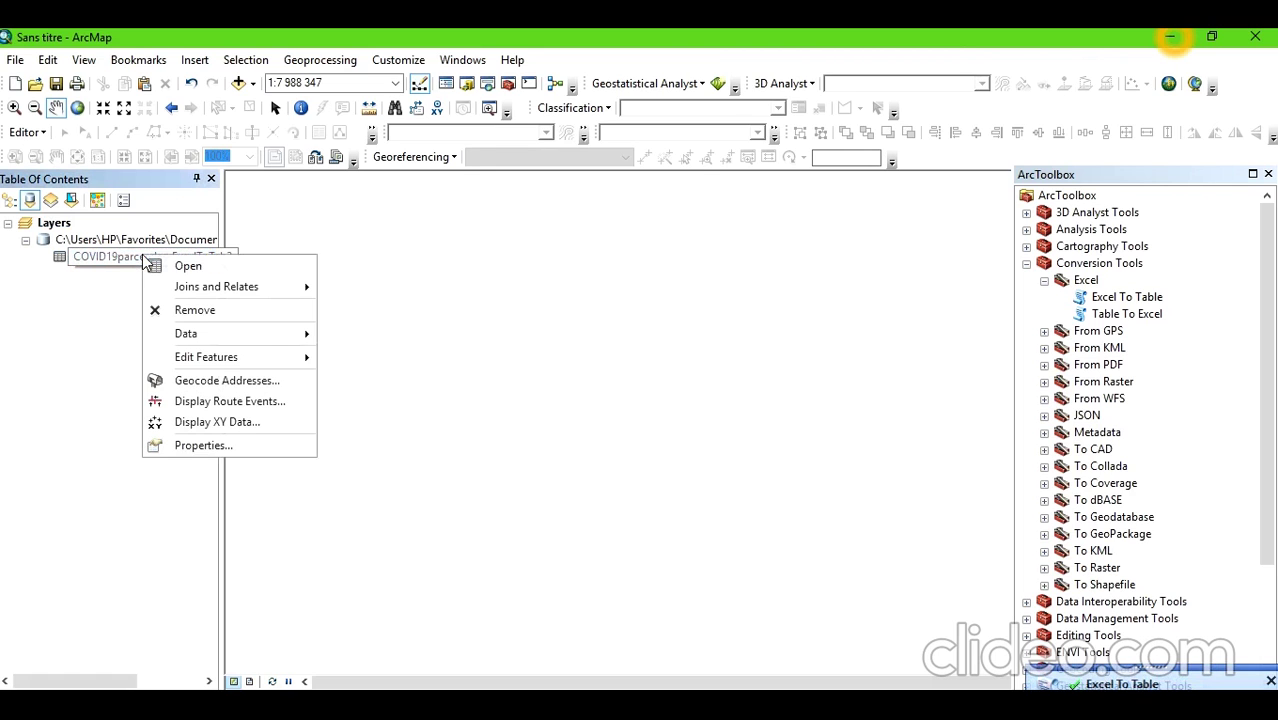
{"action": "left_click", "coordinate": [188, 266]}
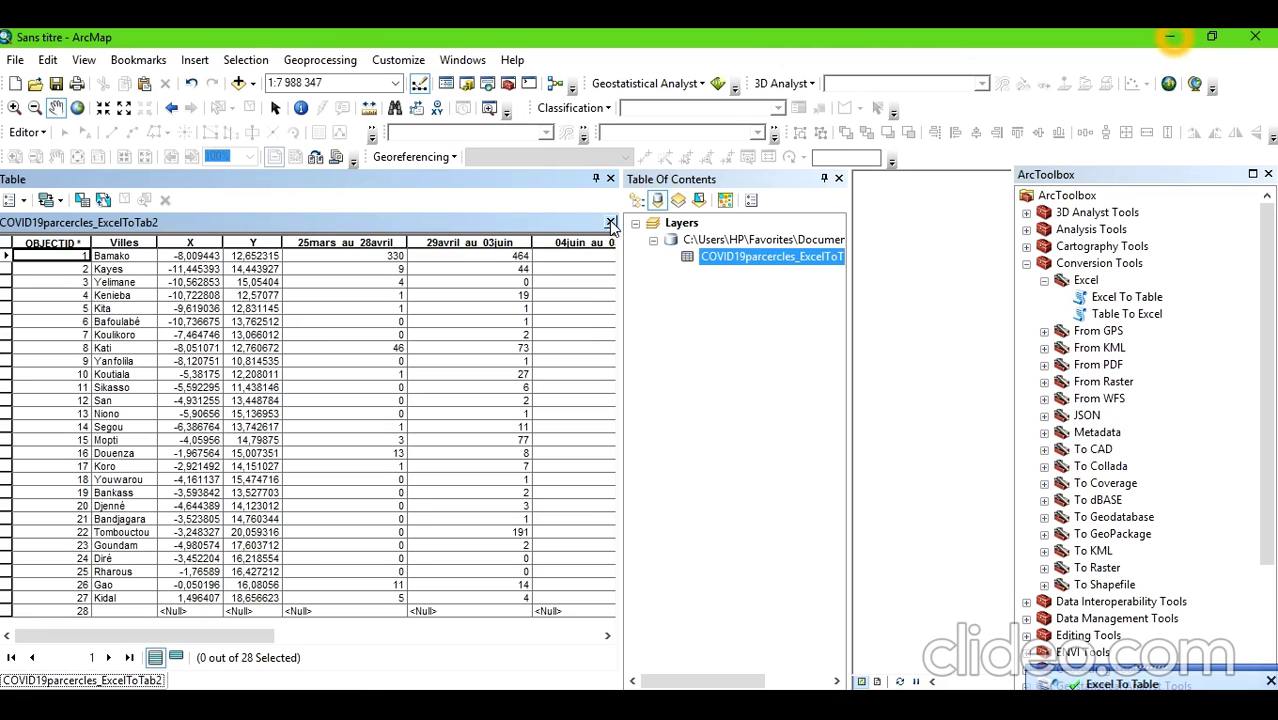
{"action": "left_click", "coordinate": [610, 222]}
Start Display XY Data for the converted Excel table, with X as the X field and Y as the Y field
{"action": "right_click", "coordinate": [184, 264]}
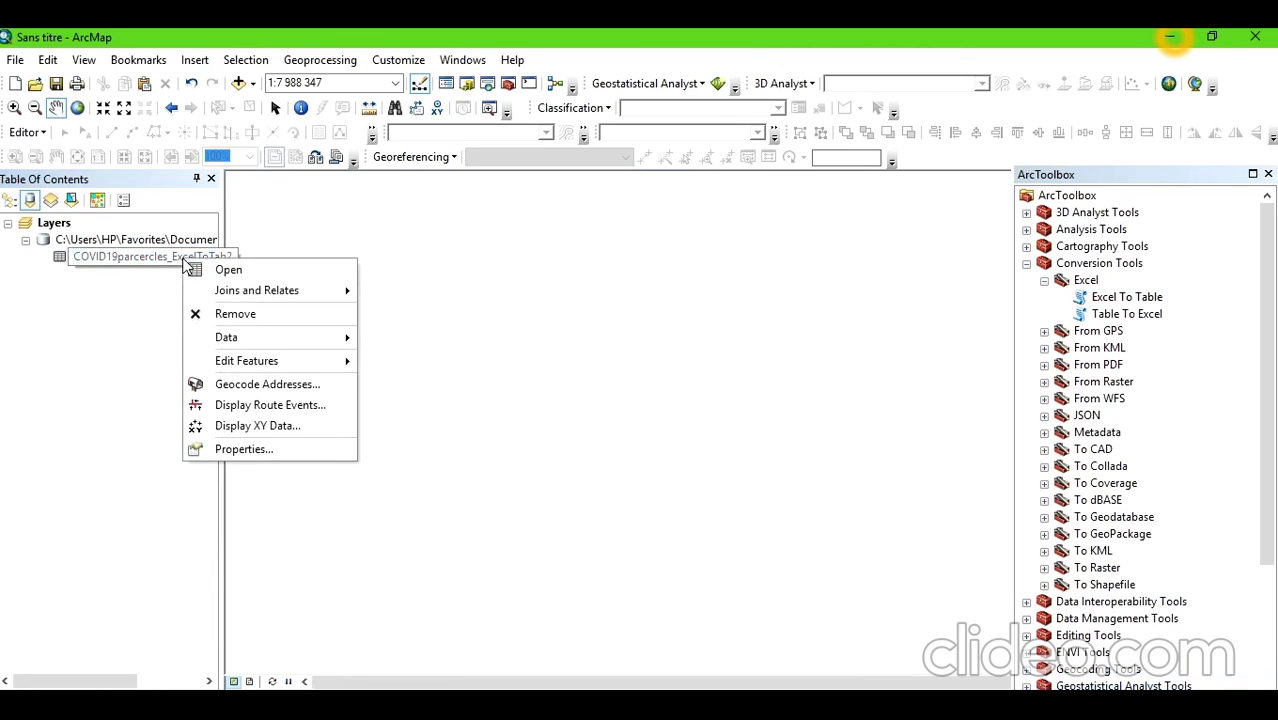
{"action": "left_click", "coordinate": [237, 427]}
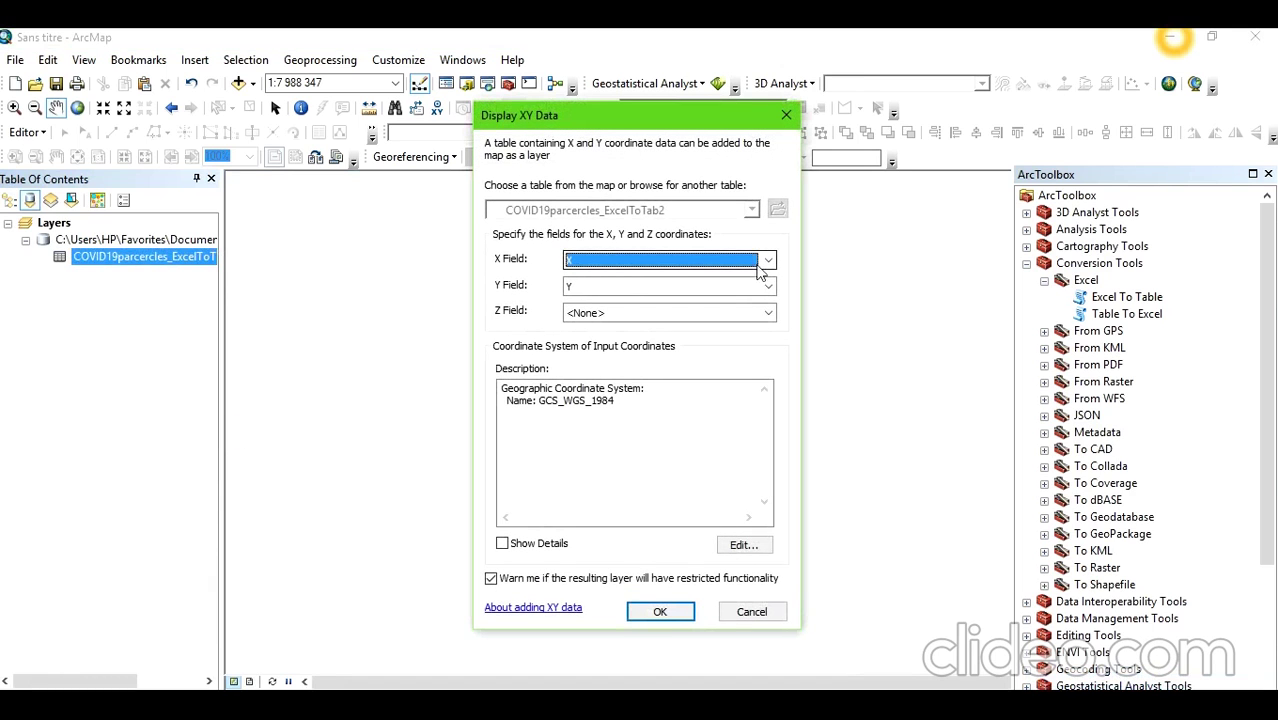
{"action": "left_click", "coordinate": [767, 262]}
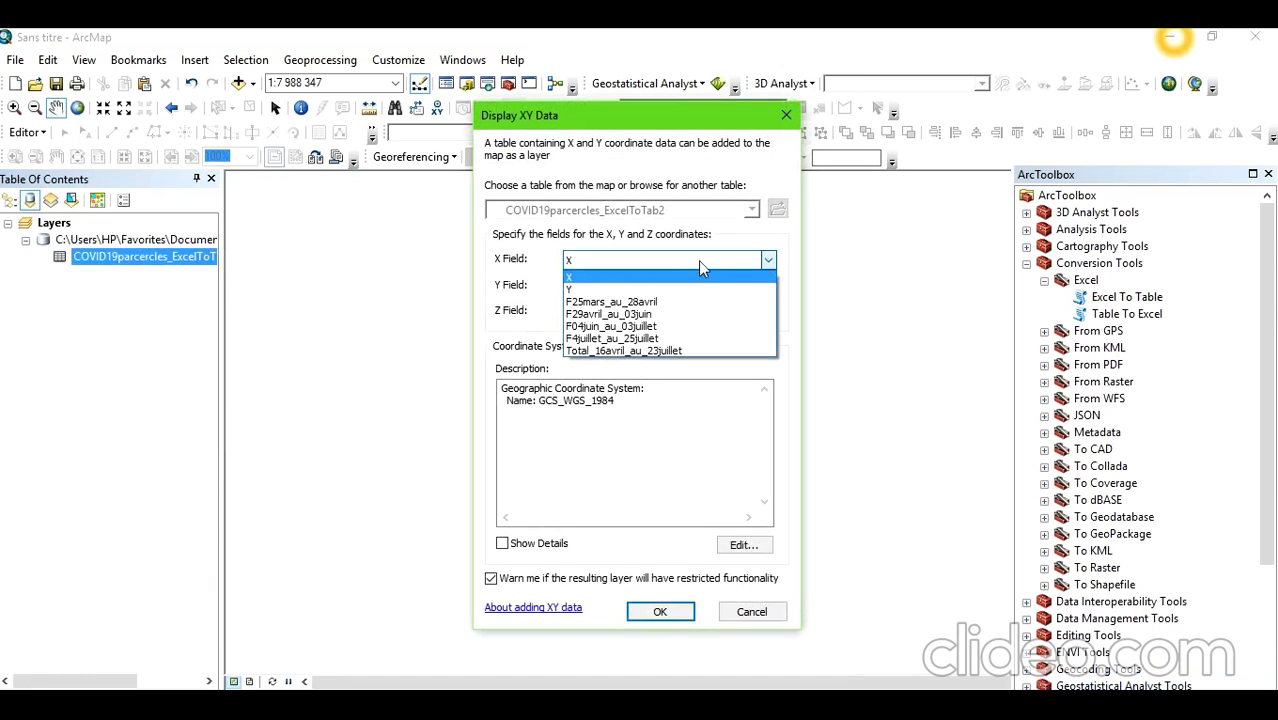
{"action": "left_click", "coordinate": [623, 256]}
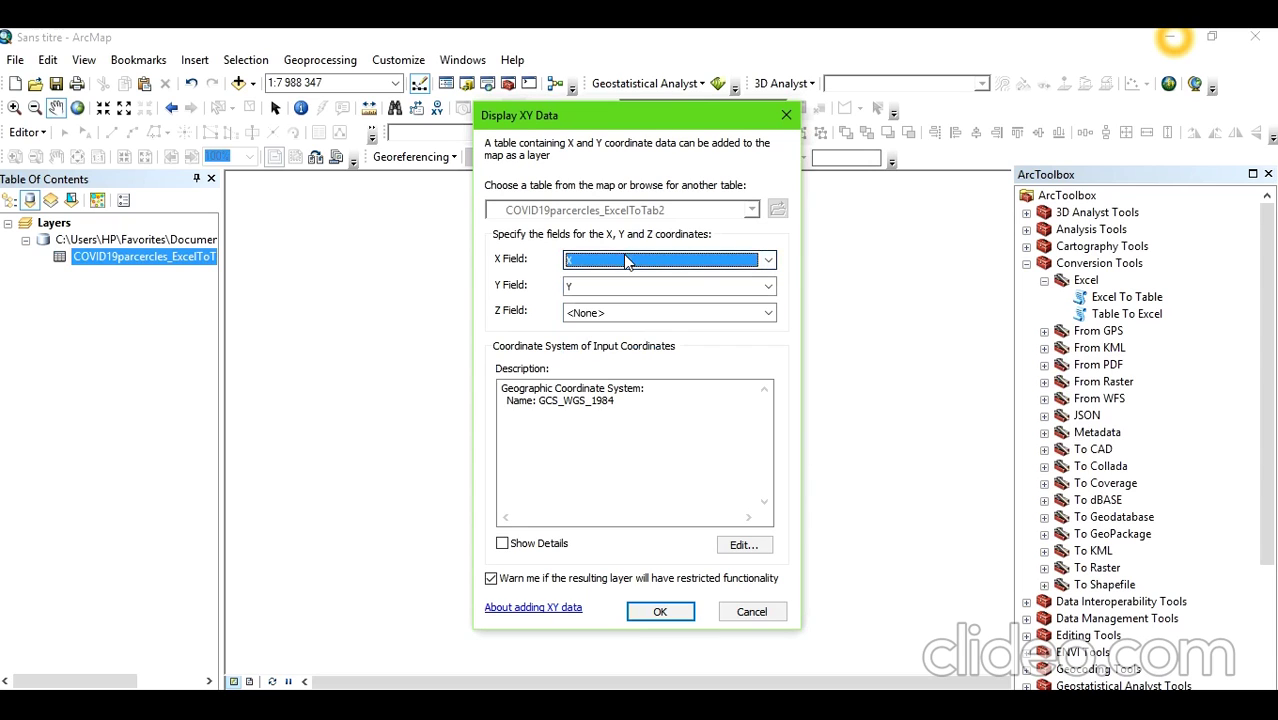
{"action": "left_click", "coordinate": [769, 288]}
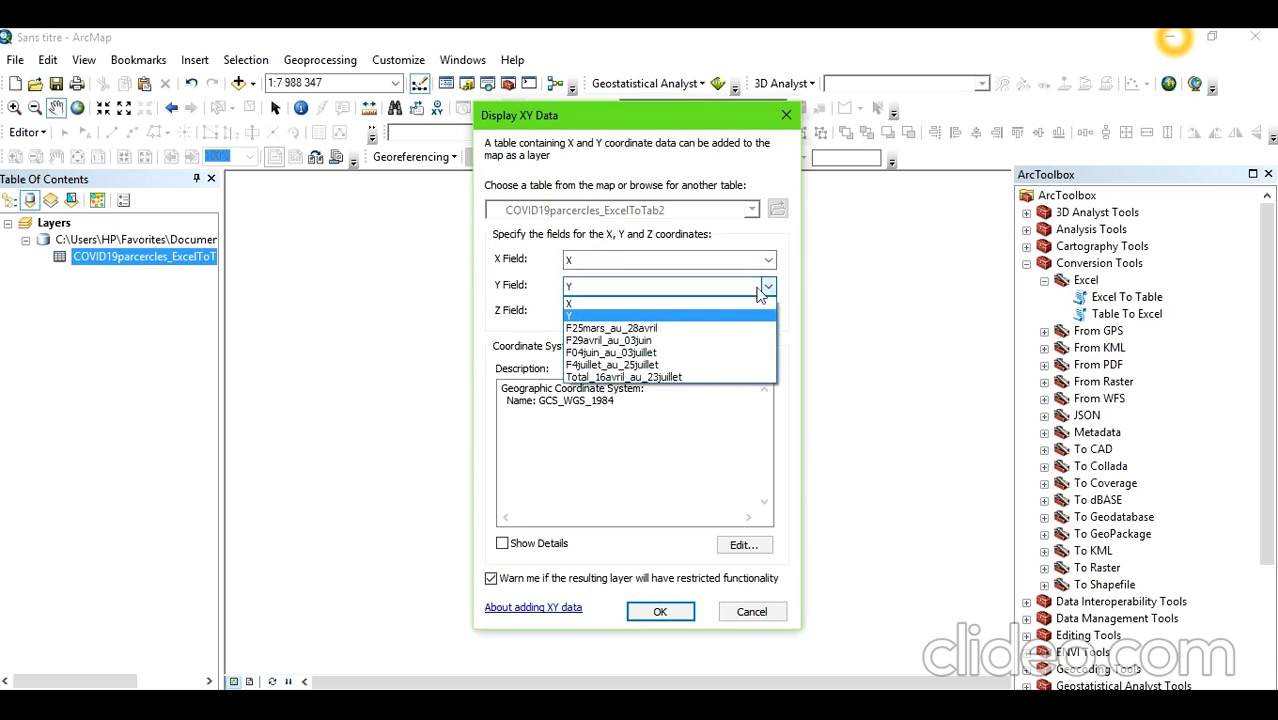
{"action": "left_click", "coordinate": [641, 314]}
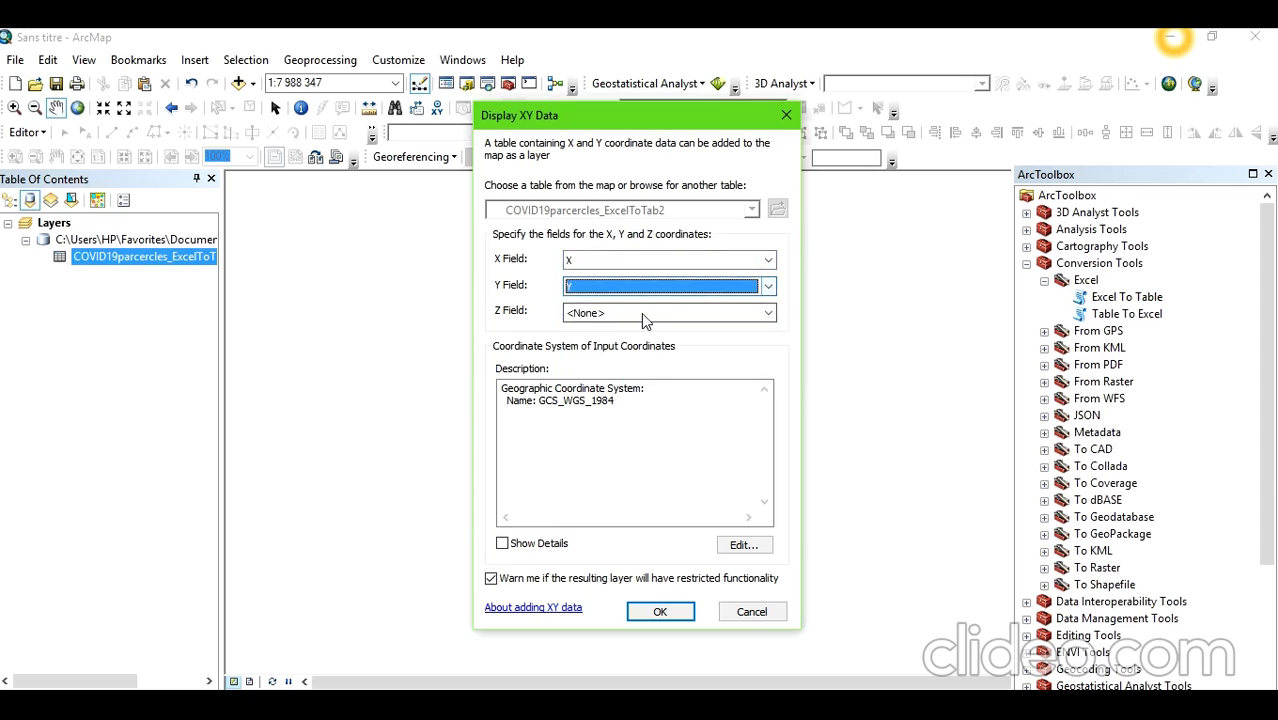
Assign the WGS 1984 geographic coordinate system to the input coordinates and create the point layer from the converted table
{"action": "left_click", "coordinate": [744, 545]}
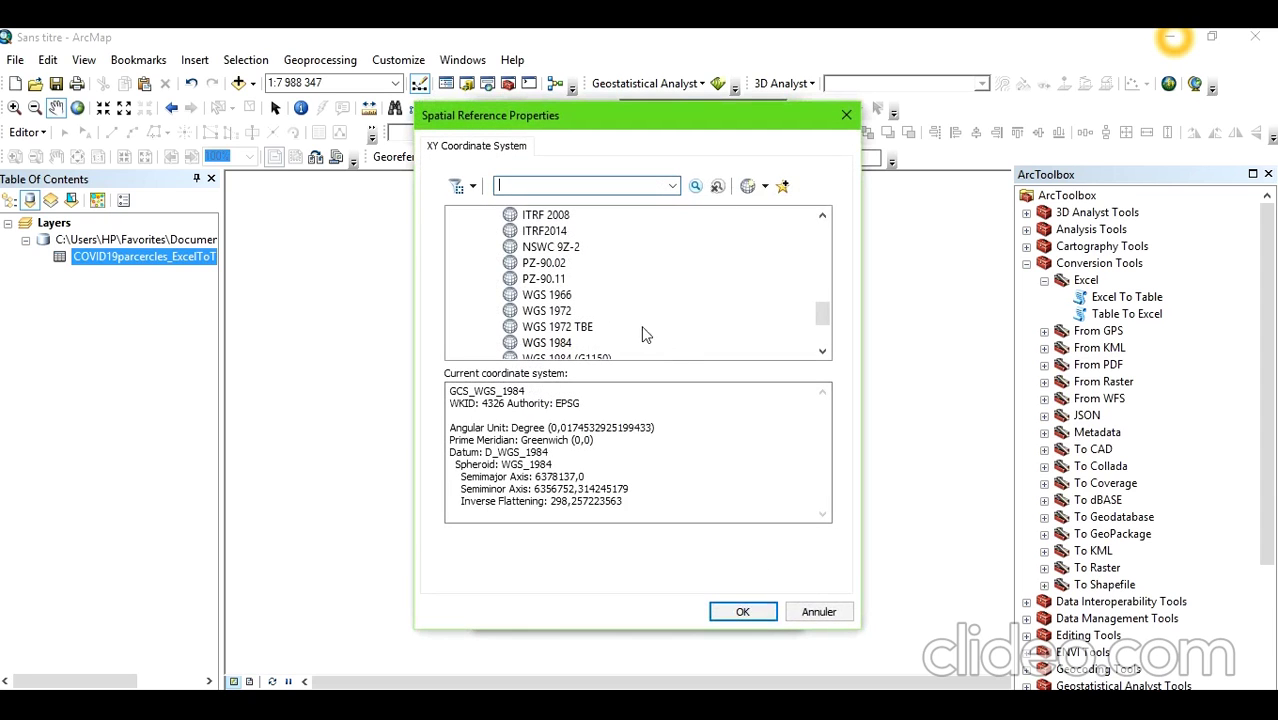
{"action": "left_click", "coordinate": [550, 343]}
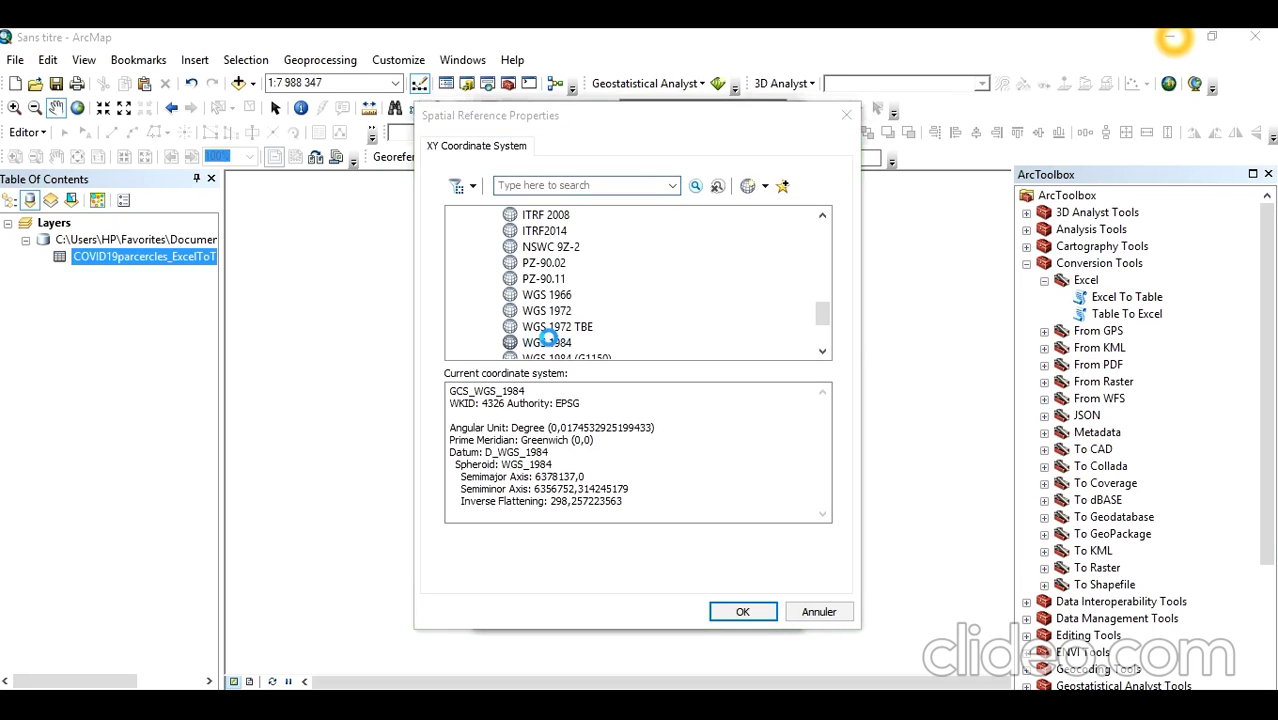
{"action": "left_click", "coordinate": [613, 606]}
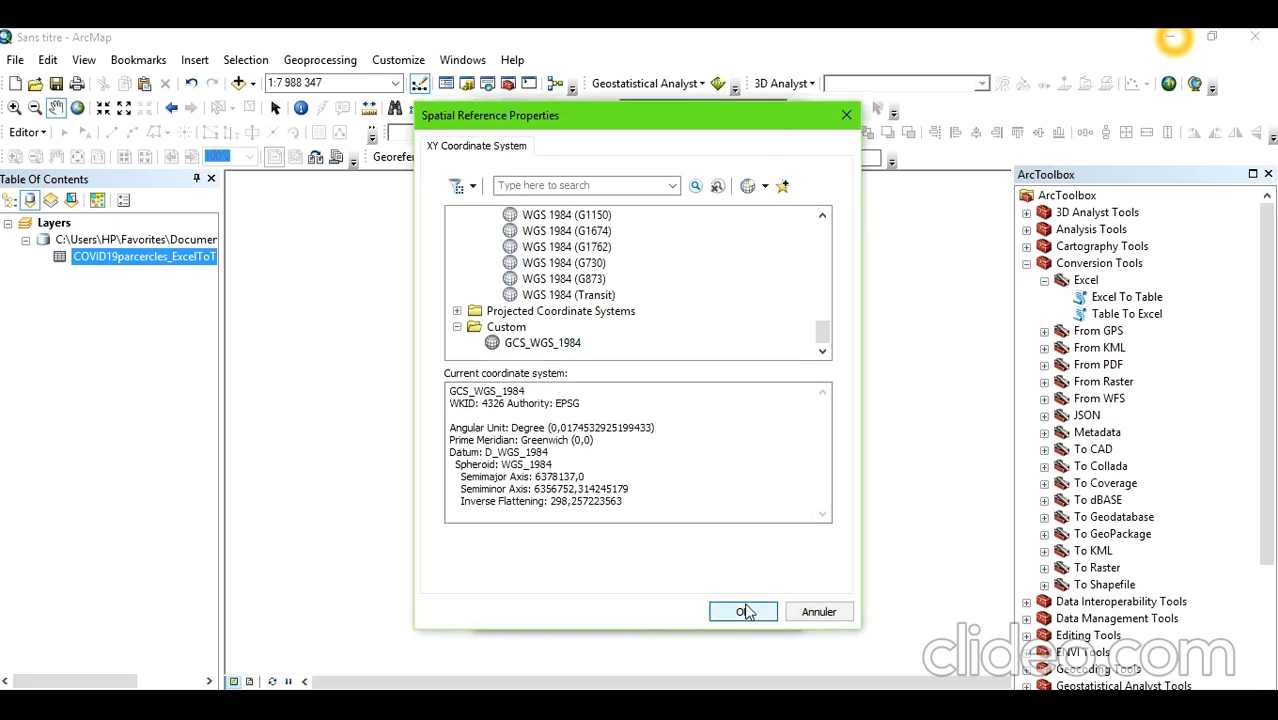
{"action": "left_click", "coordinate": [745, 612]}
{"action": "left_click", "coordinate": [659, 609]}
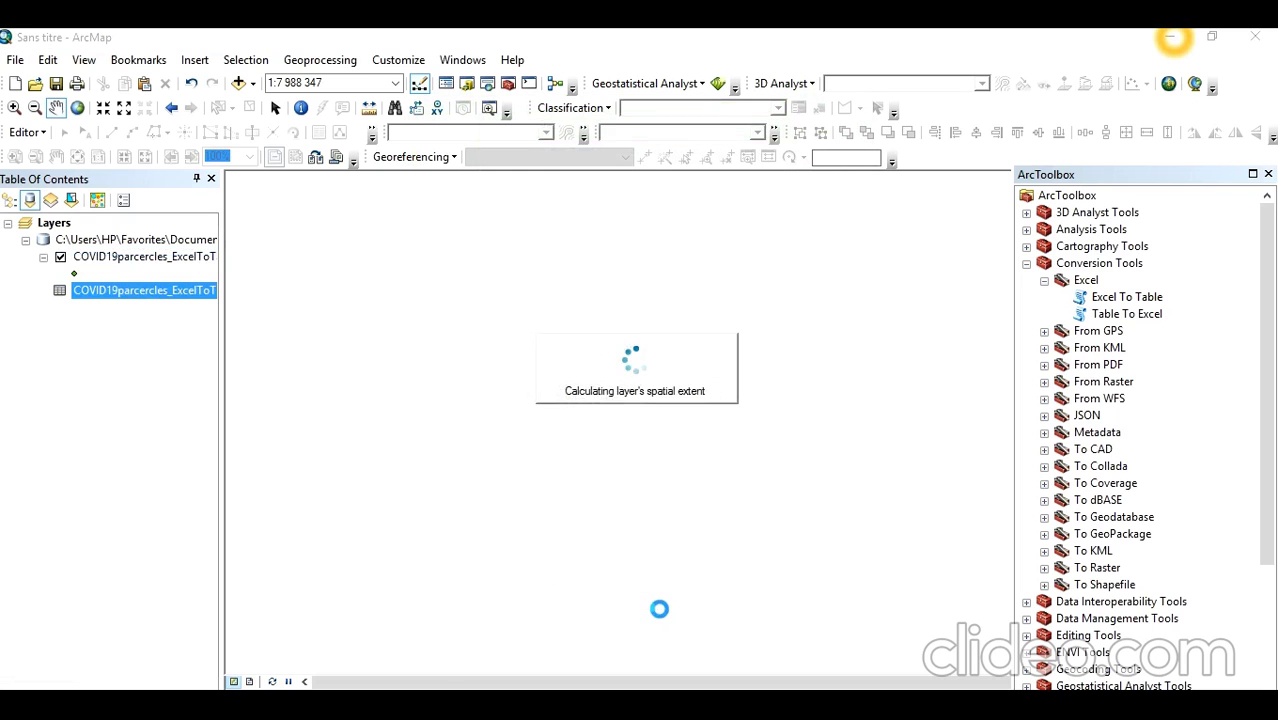